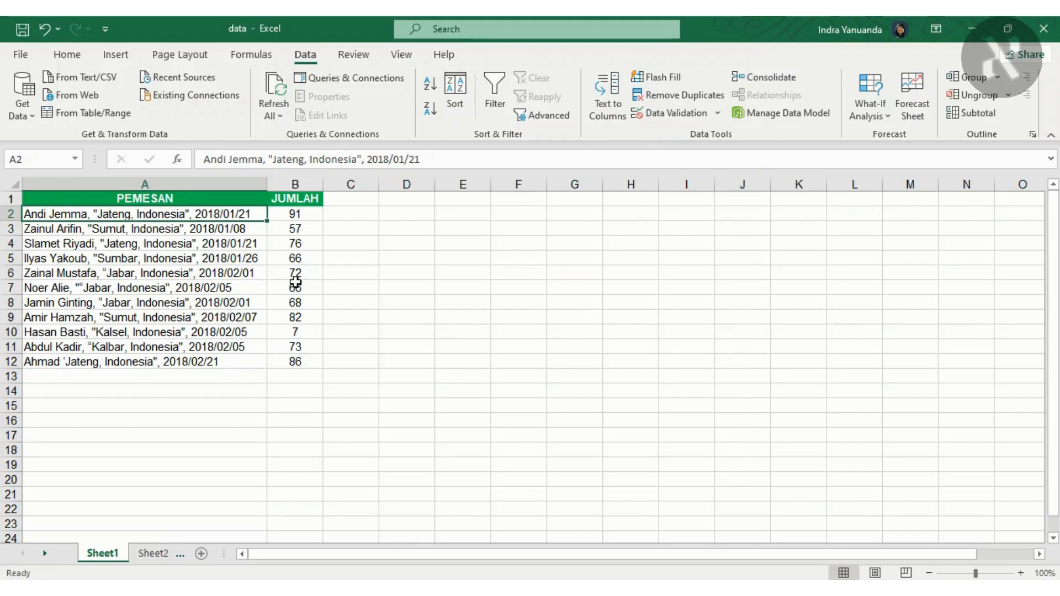
Go through the combined PEMESAN entries in A2:A12 on Sheet1, checking how customer, location and date are separated
left_click(215, 230)
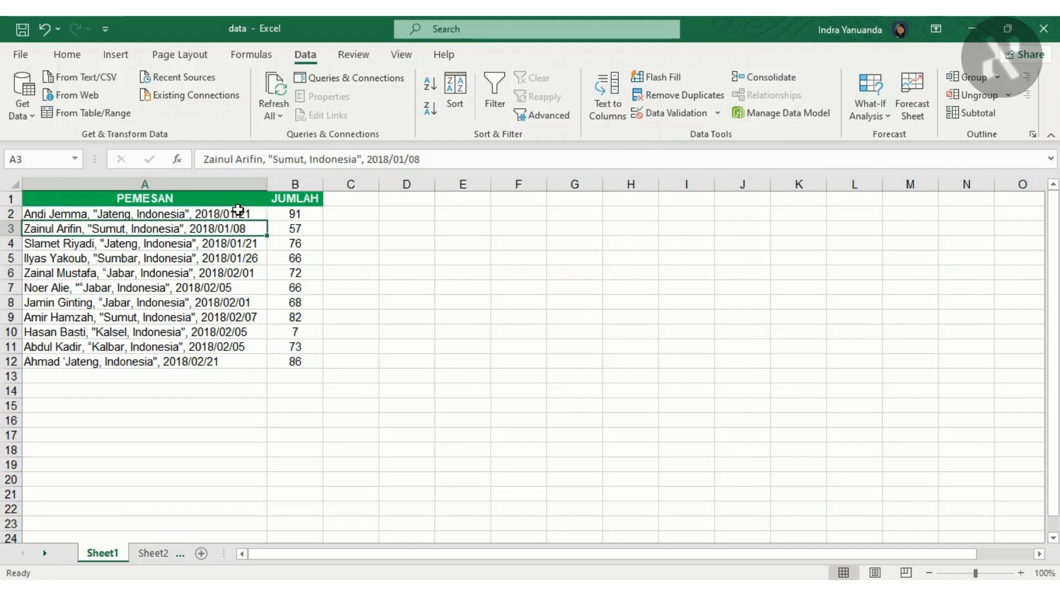
left_click(241, 215)
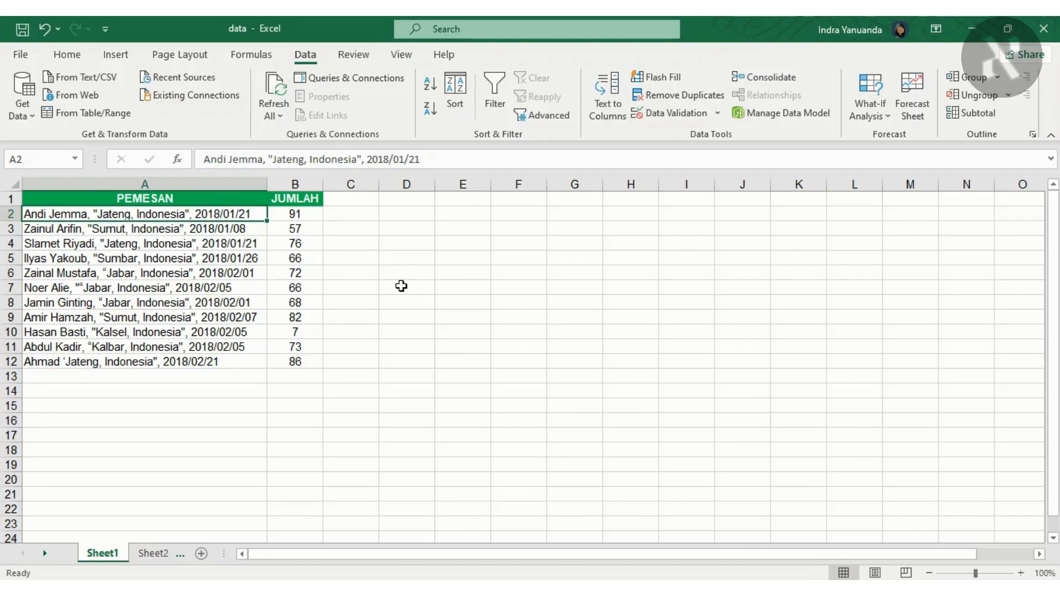
key("Down")
key("Down")
key("Down")
key("Down")
key("Down")
key("Down")
key("Down")
key("Down")
key("Down")
key("Down")
key("Up")
key("Up")
key("Up")
key("Up")
key("Up")
key("Up")
key("Up")
key("Up")
key("Up")
key("Up")
key("Down")
key("Down")
key("Down")
key("Down")
key("Down")
key("Down")
key("Down")
key("Down")
key("Down")
key("Down")
key("Up")
key("Up")
key("Up")
key("Up")
key("Up")
key("Up")
key("Up")
key("Up")
key("Up")
key("Up")
Open the Text to Columns wizard for cell A2 and close it without converting anything
left_click(605, 108)
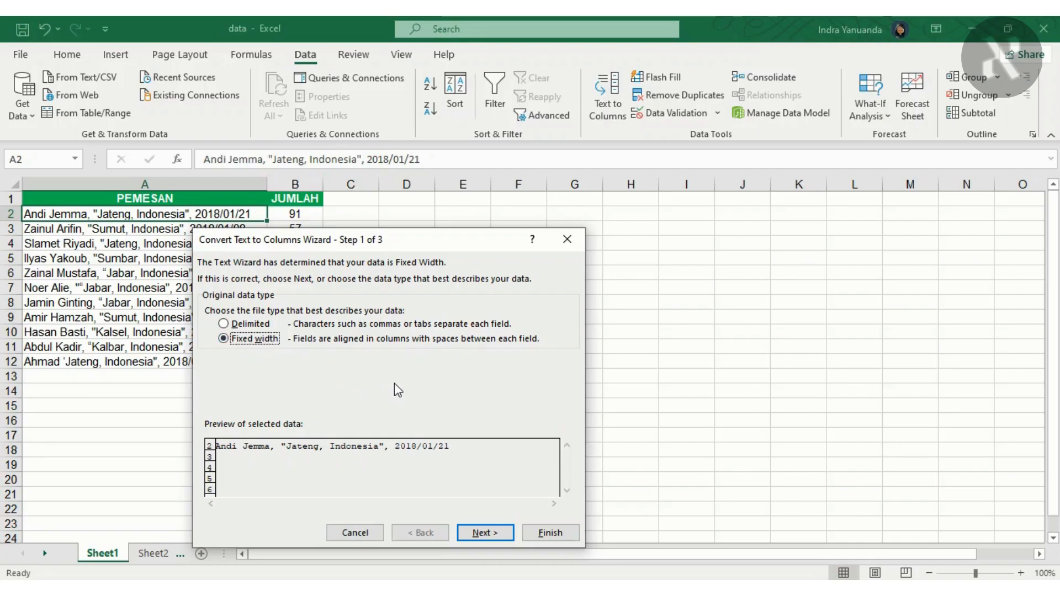
left_click(576, 244)
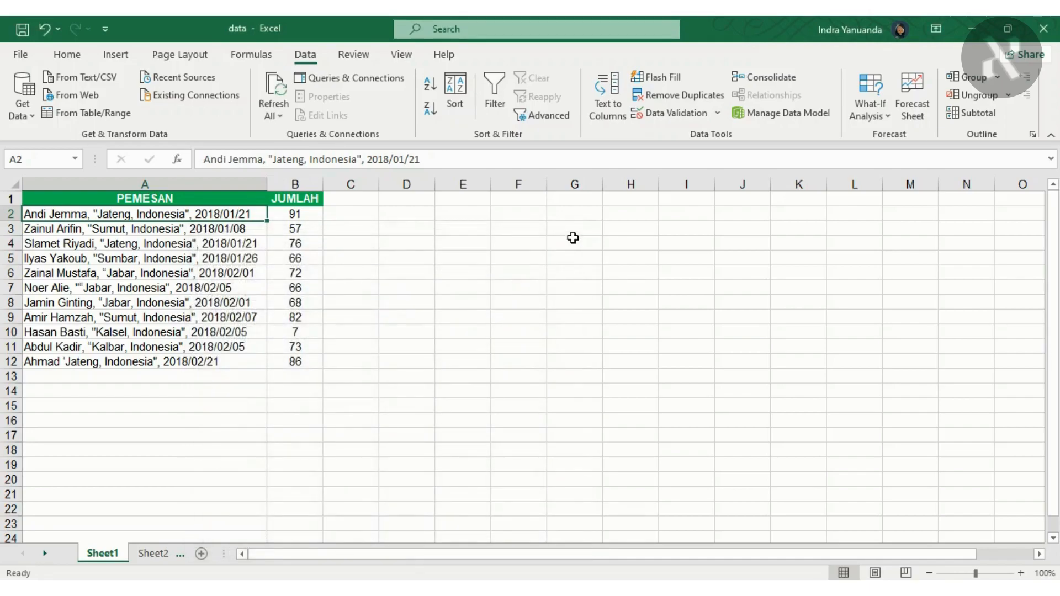
Switch to Sheet2 and examine the comma-separated PEMESAN entries in A2:A12
left_click(165, 557)
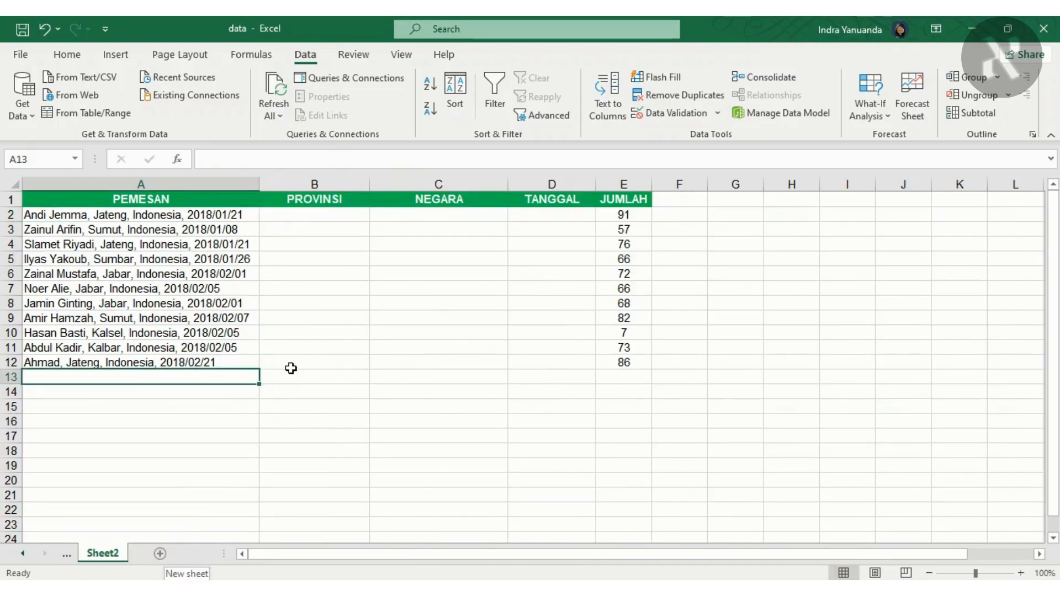
left_click(291, 367)
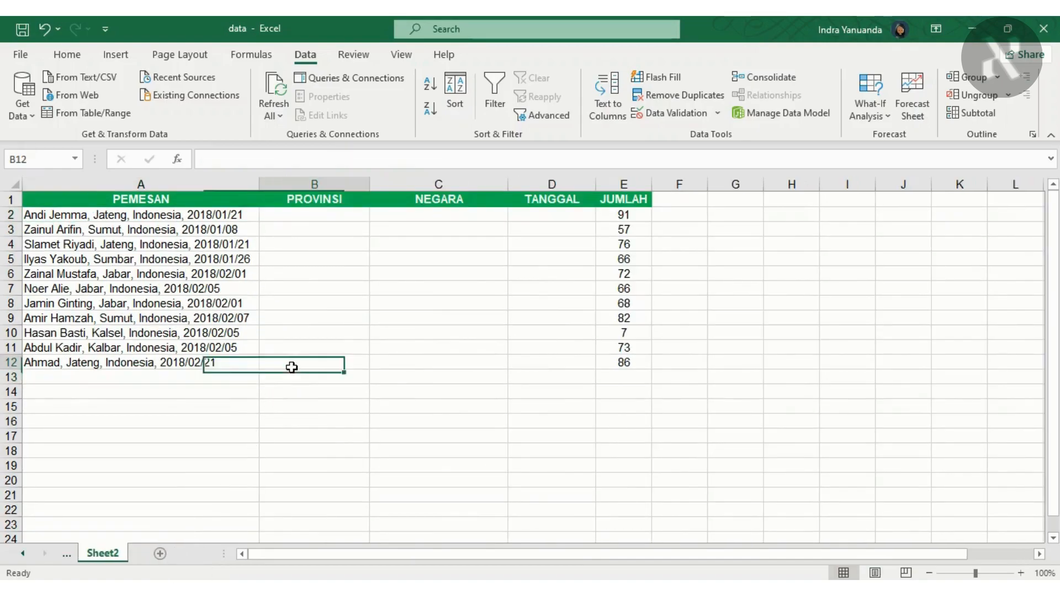
left_click(179, 218)
left_click(179, 231)
left_click(181, 244)
left_click(176, 259)
left_click(173, 274)
left_click(171, 288)
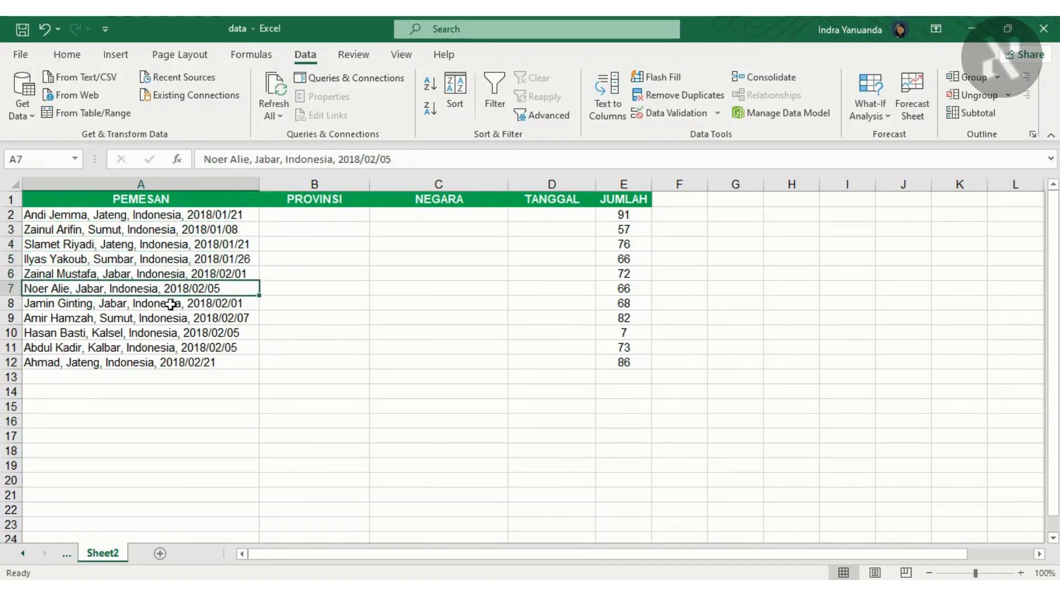
left_click(171, 304)
left_click_drag(170, 319, 168, 336)
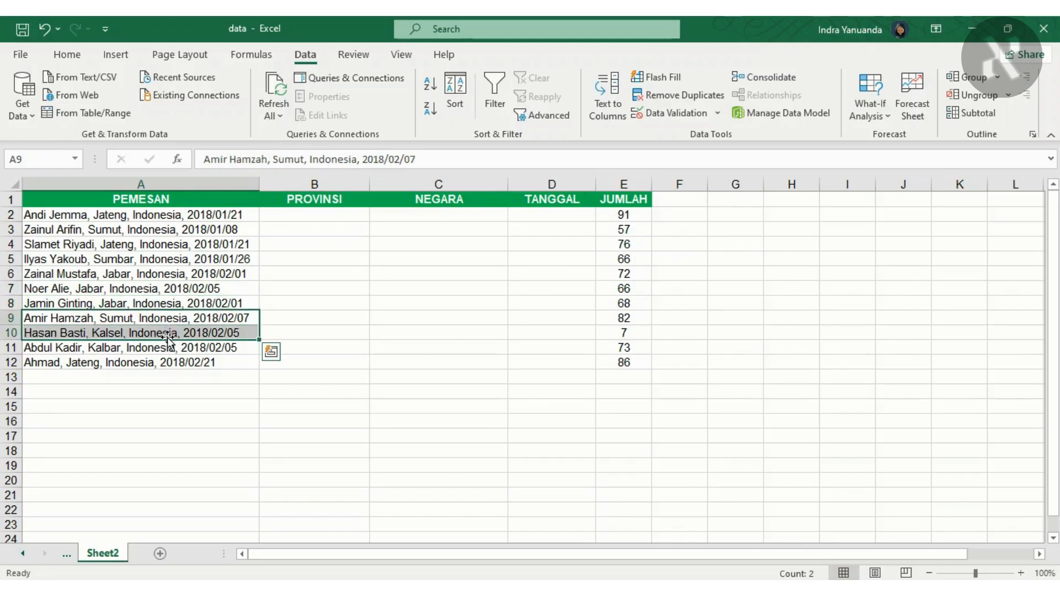
left_click(167, 347)
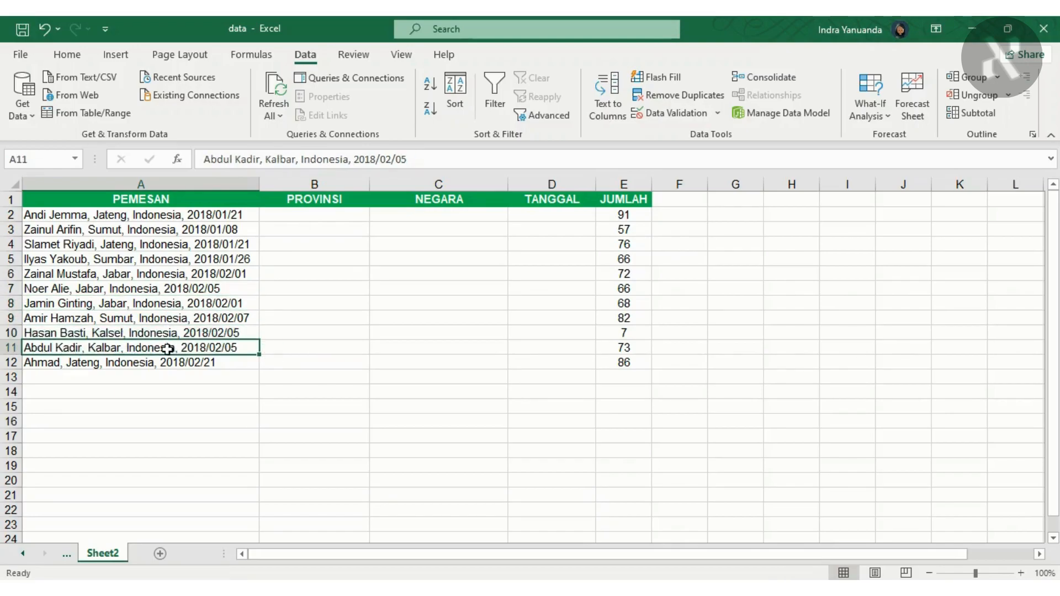
left_click(168, 363)
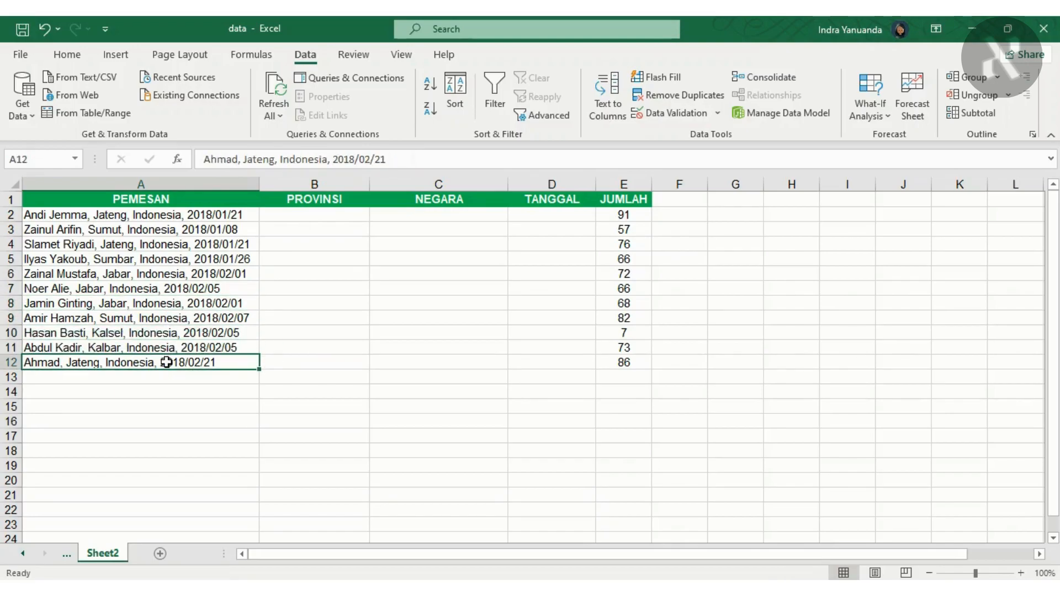
left_click(210, 215)
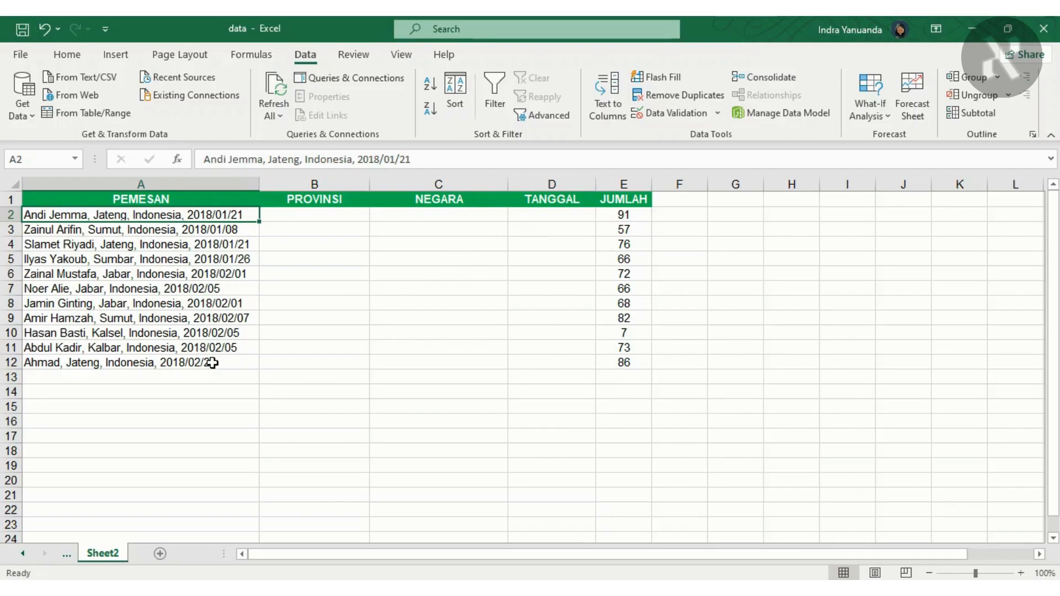
key("Down")
key("Down")
key("Up")
key("Up")
key("Down")
key("Down")
left_click_drag(215, 362, 205, 330)
left_click(191, 258)
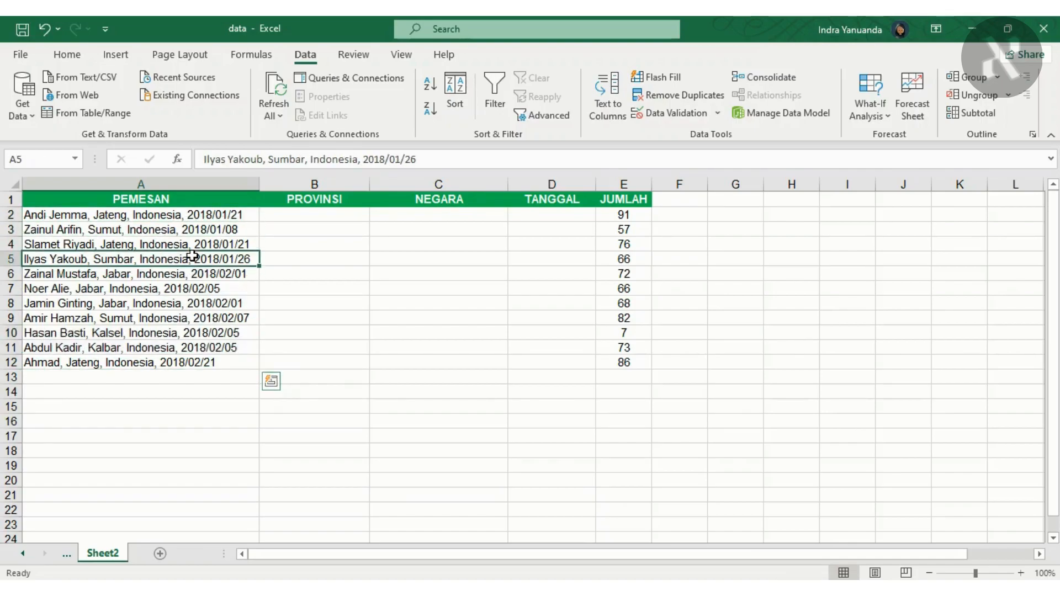
Start a Text to Columns conversion of A2:A12 on Sheet2 with Delimited as the original data type
left_click(187, 216)
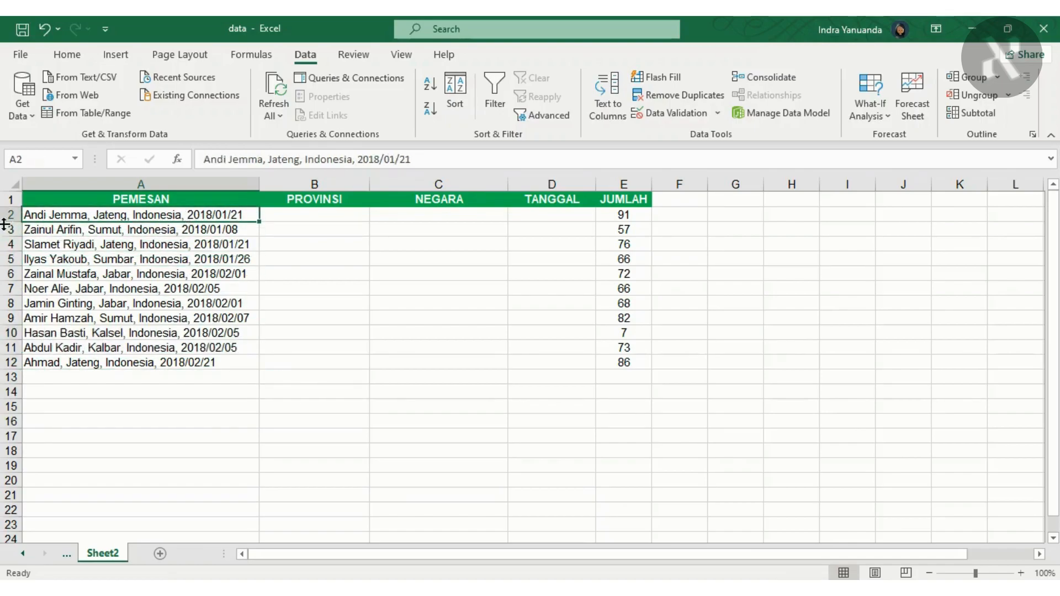
key("shift+Down")
key("shift+Down")
key("shift+Down")
key("shift+Down")
key("shift+Down")
key("shift+Down")
key("shift+Down")
key("shift+Down")
key("shift+Down")
key("shift+Down")
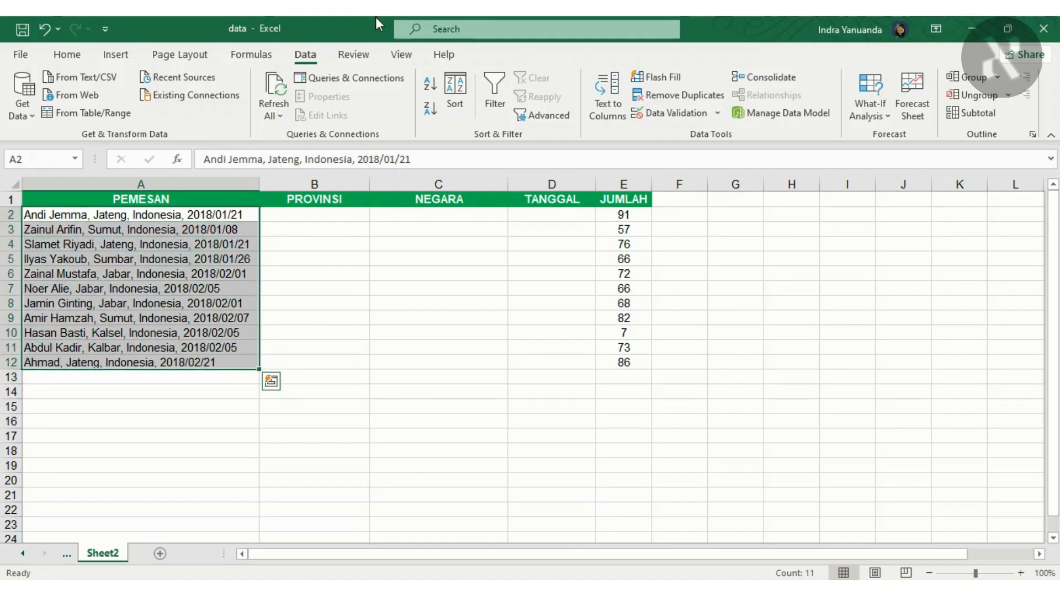
left_click(594, 98)
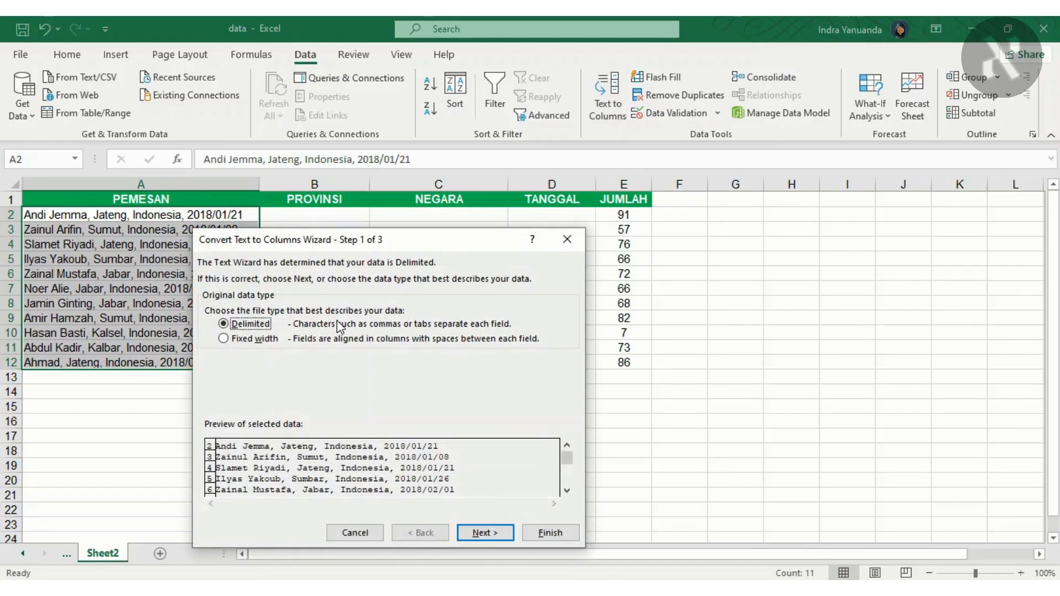
left_click(251, 325)
left_click(481, 531)
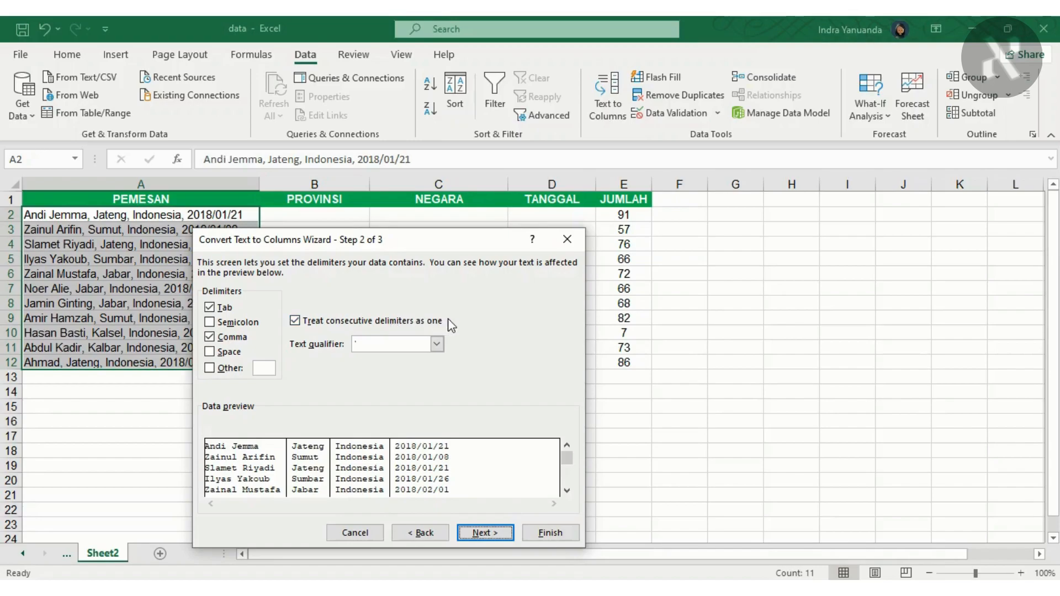
Split the entries by tab and comma, treating consecutive delimiters as one with a single-quote text qualifier, and place General-format columns from $A$2
left_click(294, 324)
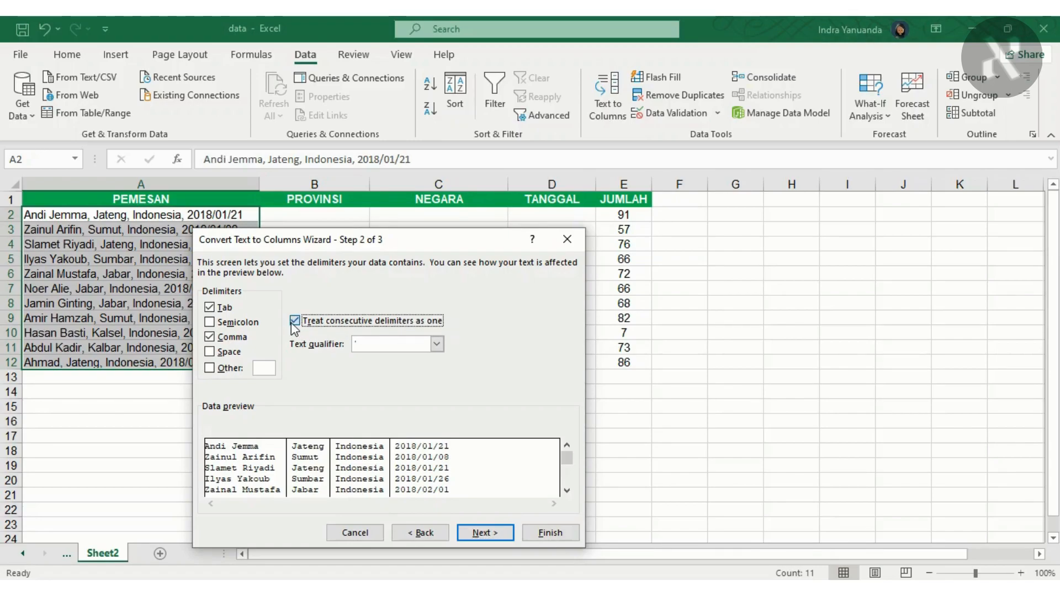
left_click(294, 324)
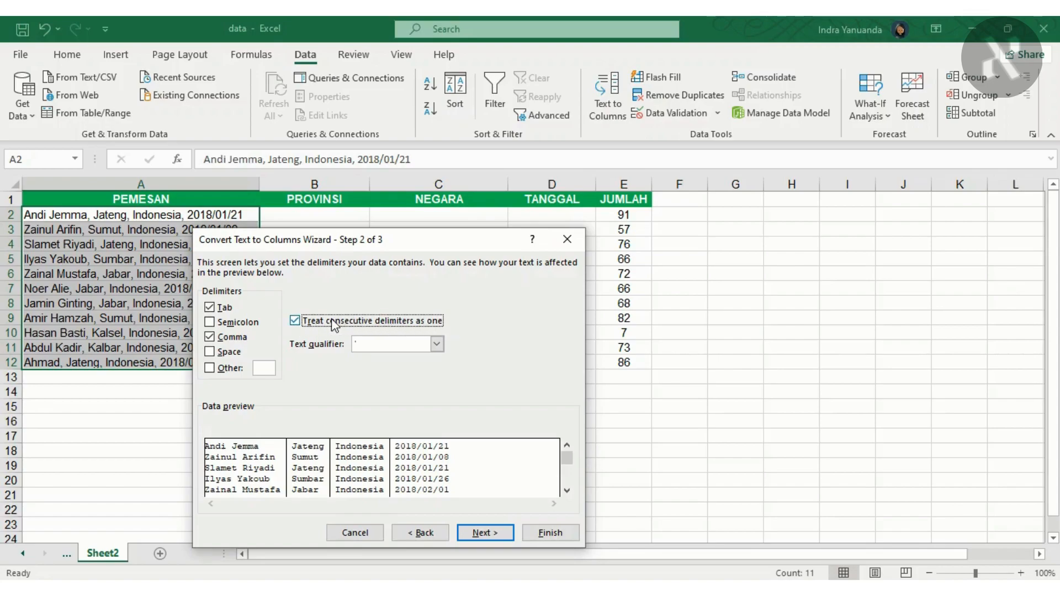
left_click(437, 344)
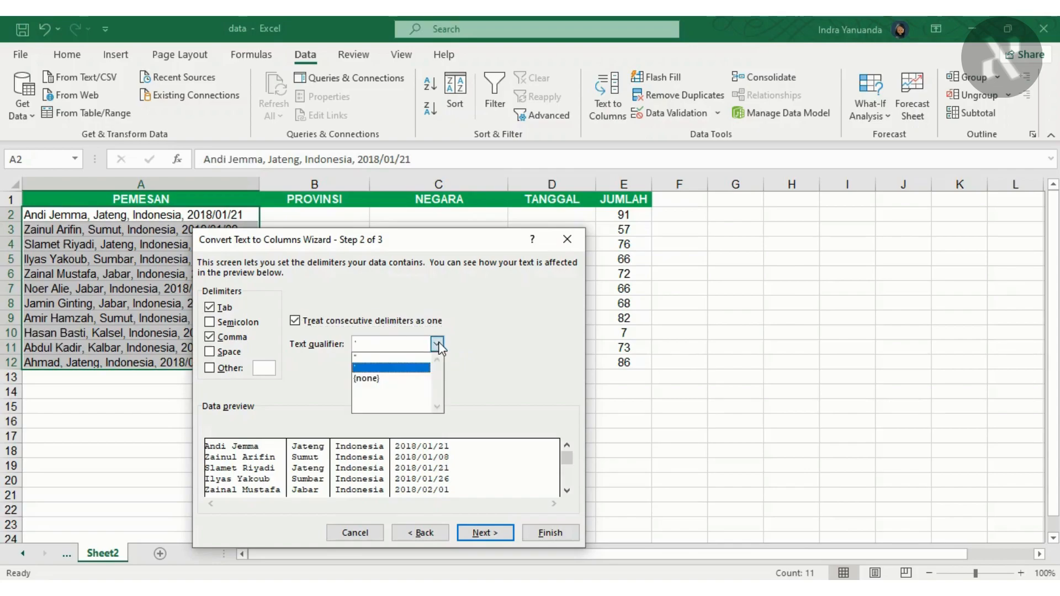
left_click(402, 367)
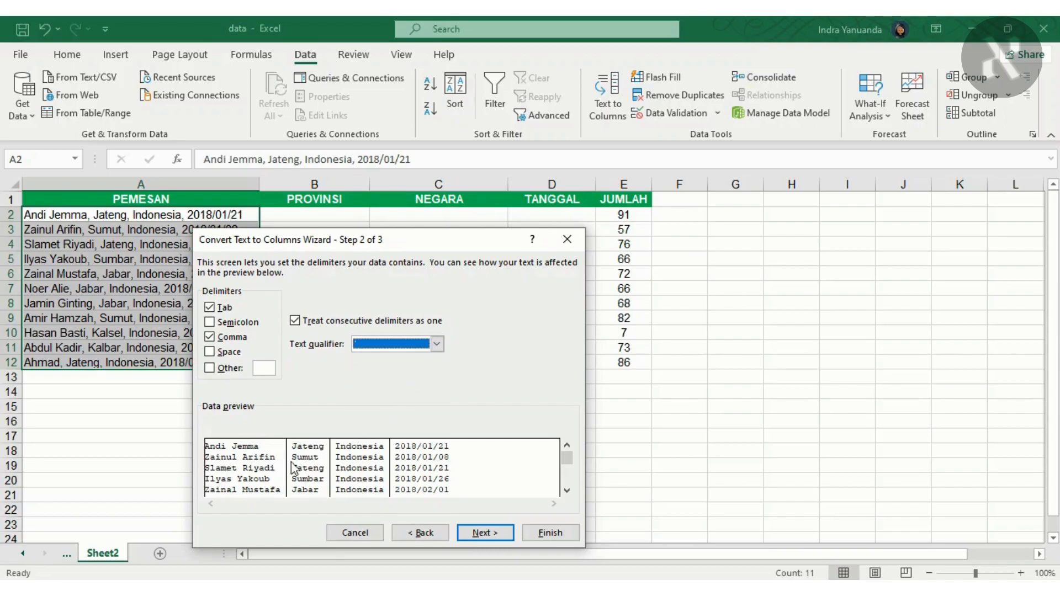
left_click(485, 533)
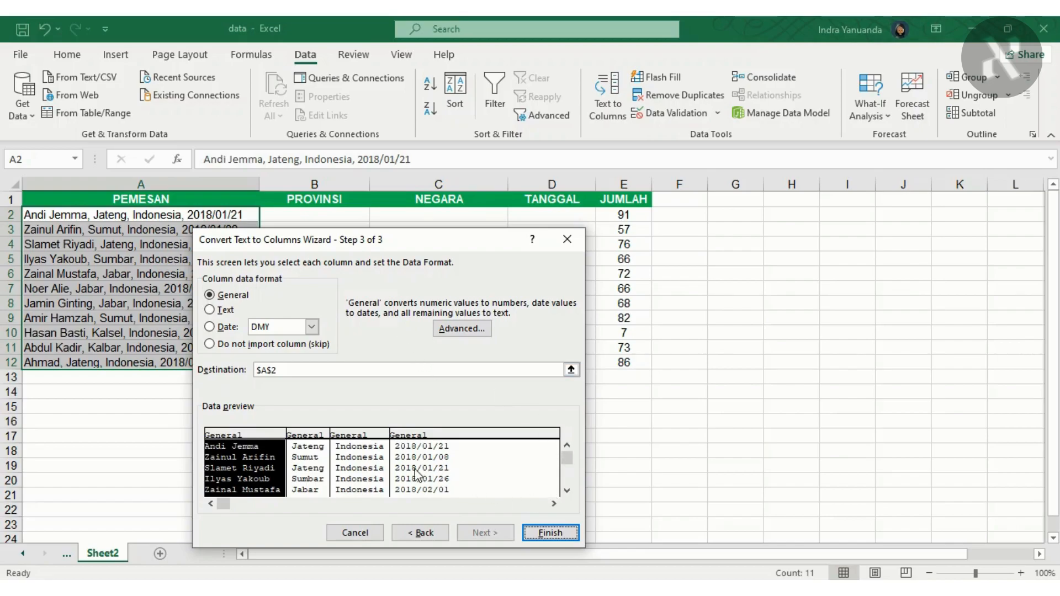
left_click(550, 533)
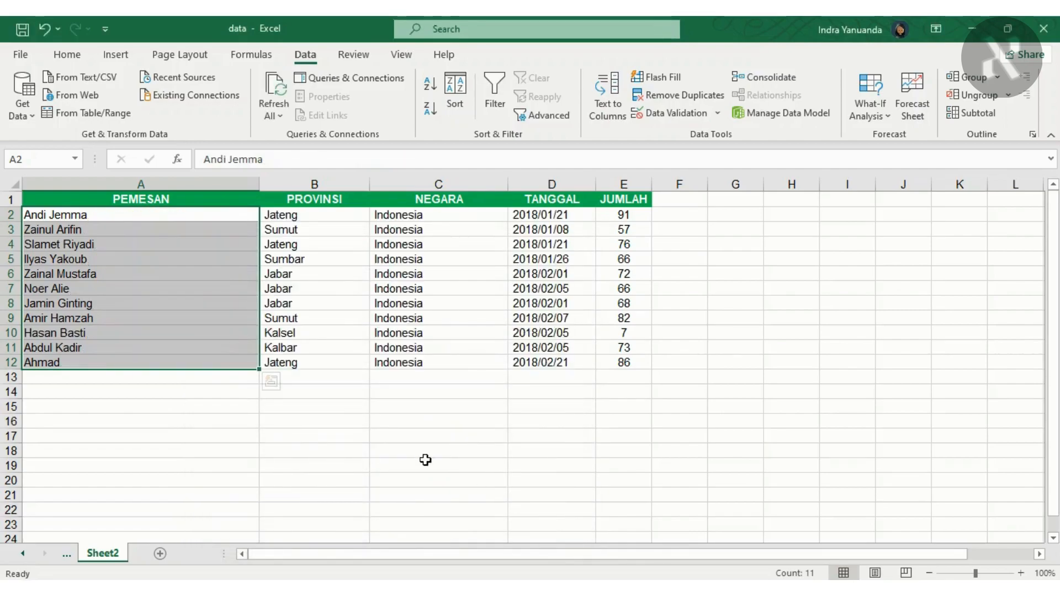
Examine the split data across the PEMESAN, PROVINSI, NEGARA, TANGGAL and JUMLAH columns, row by row through row 12
left_click(300, 225)
left_click(295, 215)
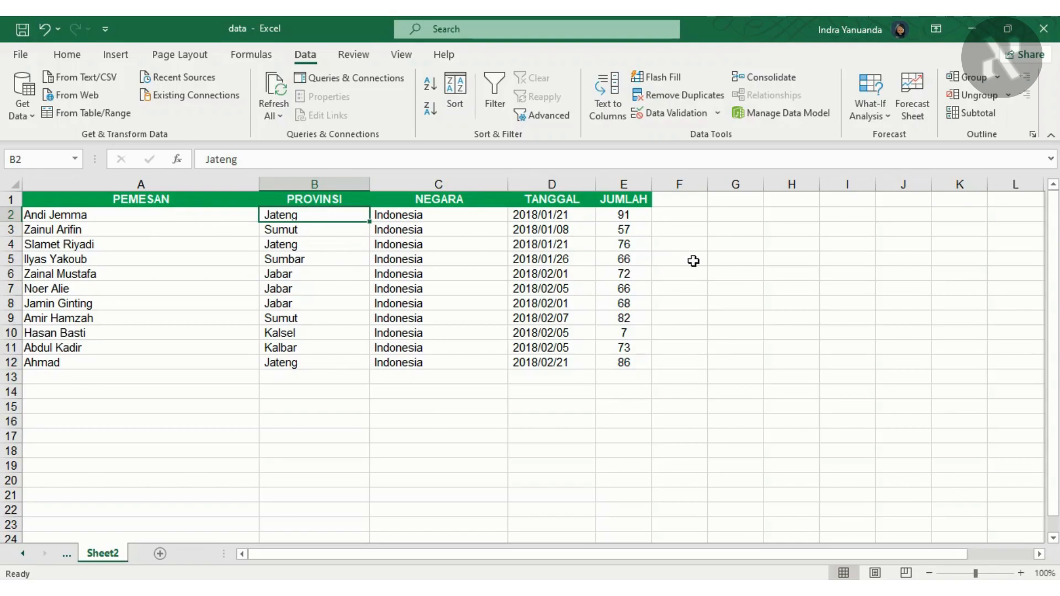
key("Right")
key("Right")
key("Left")
key("Down")
key("Left")
key("Left")
key("Left")
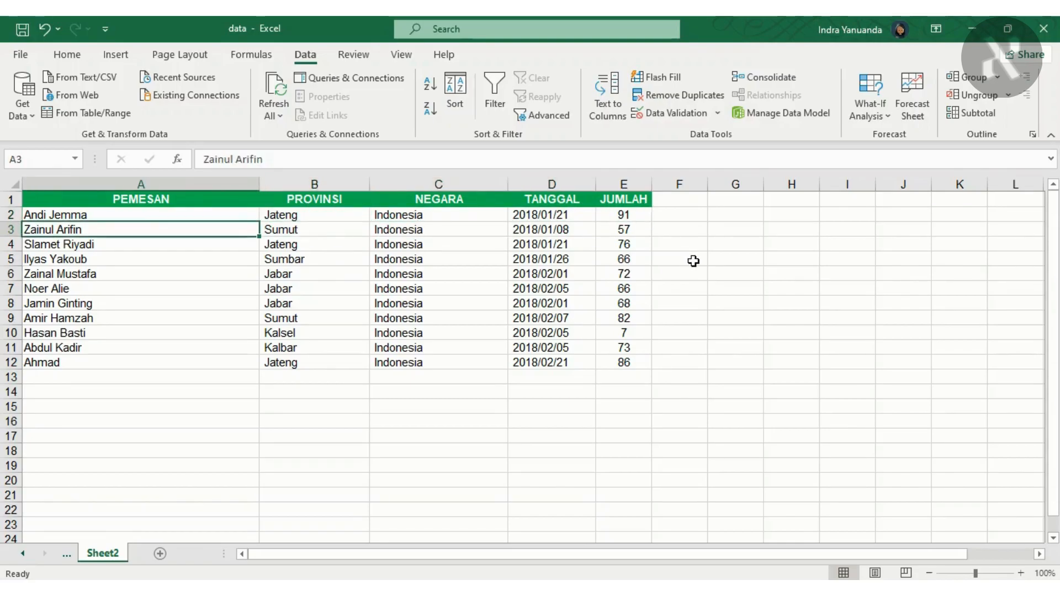
key("Right")
key("Down")
key("Right")
key("Right")
key("Right")
key("Down")
key("Left")
key("Left")
key("Left")
key("Down")
key("Right")
key("Right")
key("Right")
key("Down")
key("Left")
key("Left")
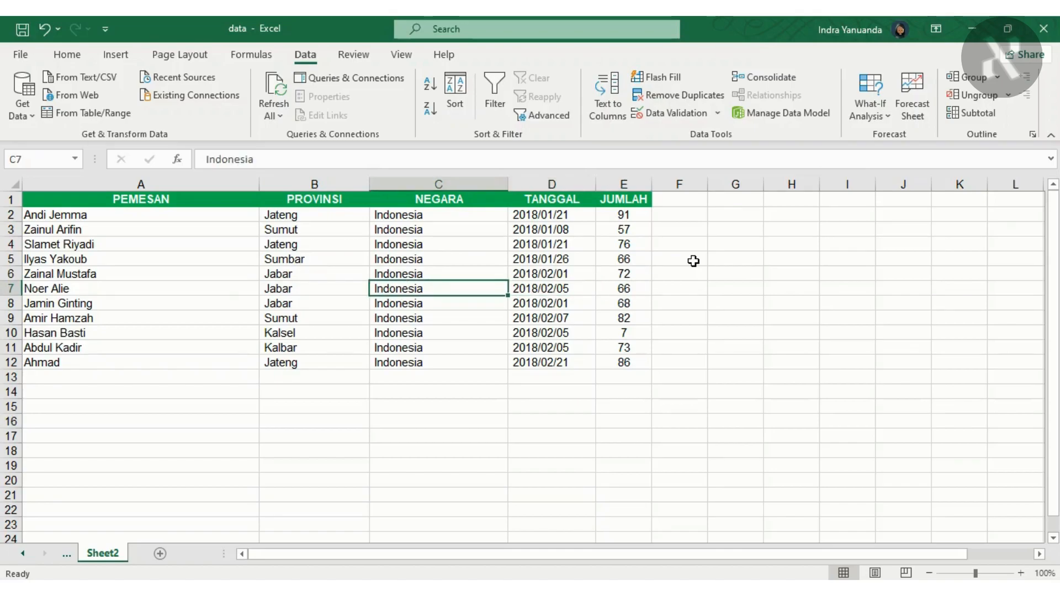
key("Left")
key("Left")
key("Down")
key("Right")
key("Right")
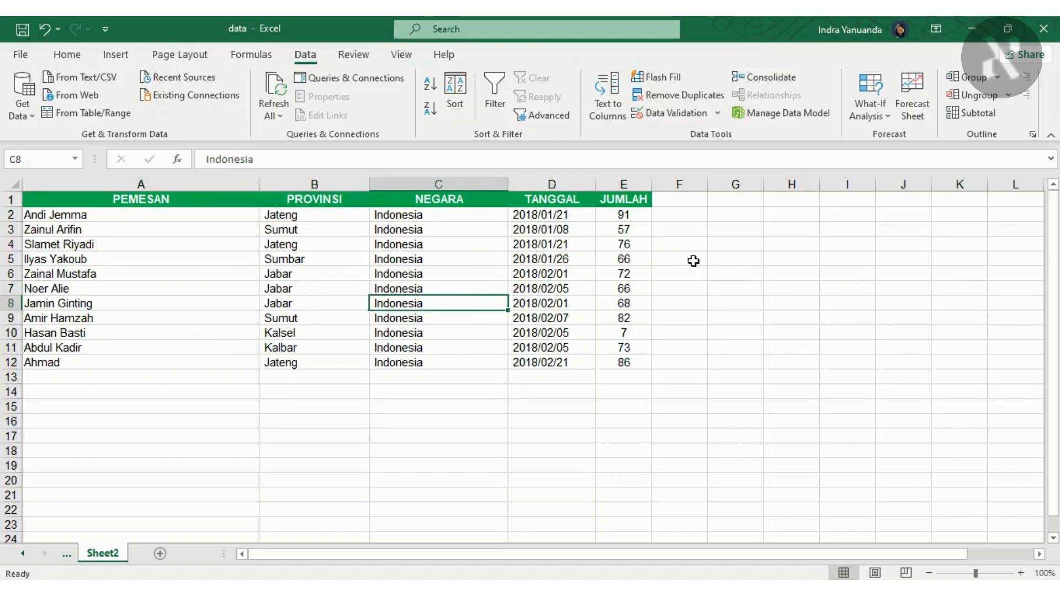
key("Right")
key("Right")
key("Down")
key("Left")
key("Left")
key("Left")
key("Left")
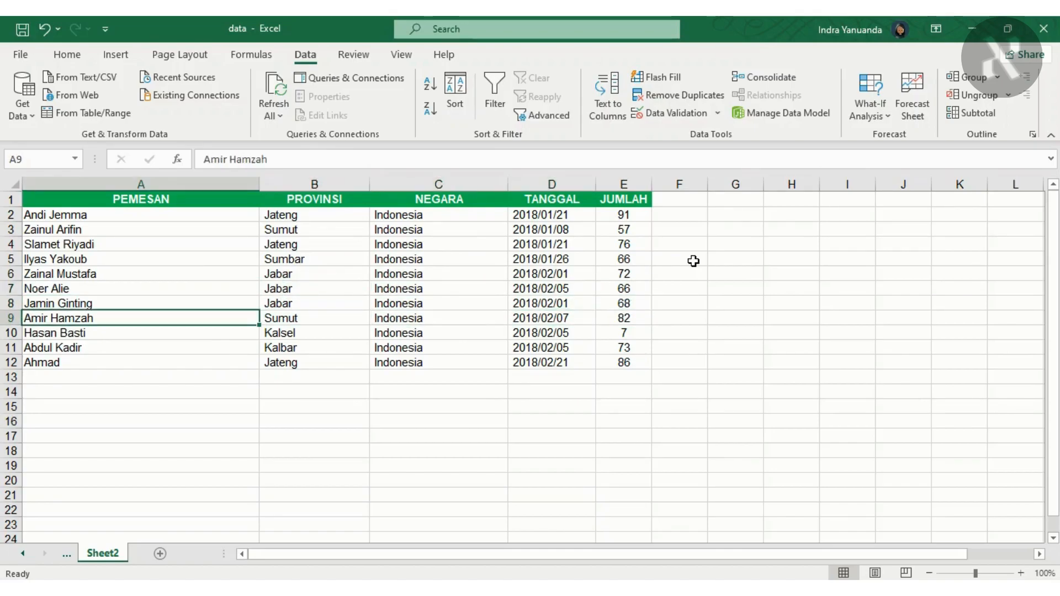
key("Down")
key("Right")
key("Right")
key("Right")
key("Right")
key("Down")
key("Left")
key("Left")
key("Left")
key("Left")
key("Down")
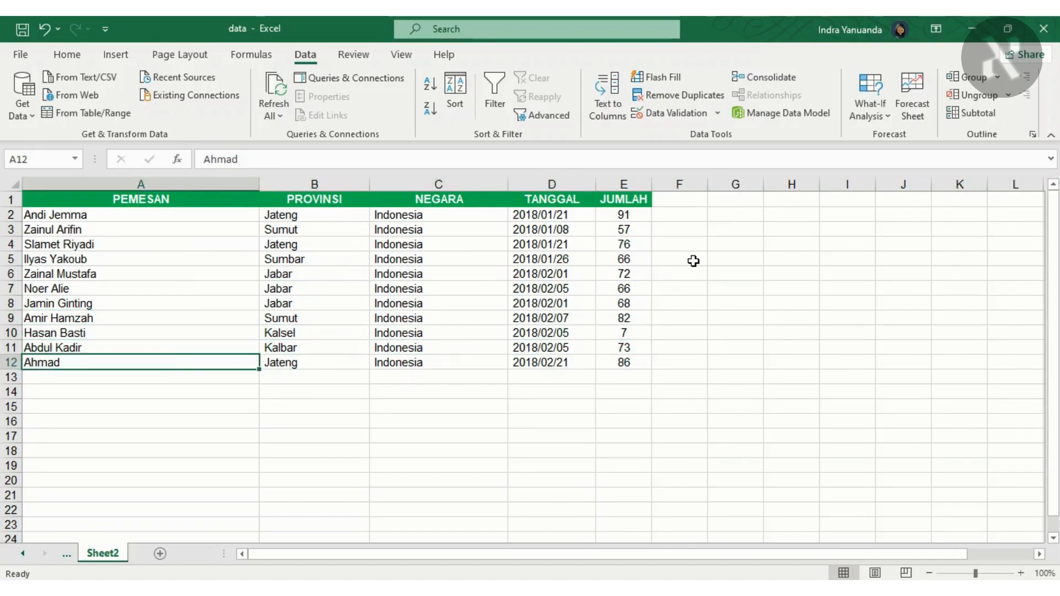
key("Right")
key("Right")
key("Right")
key("Right")
key("Up")
key("Up")
key("Up")
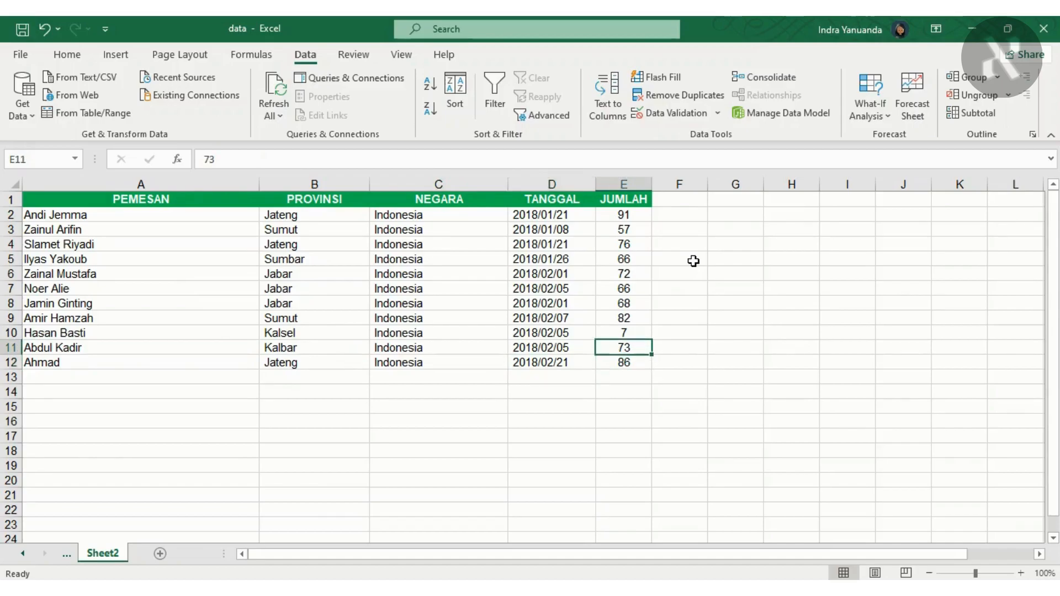
key("Left")
key("Left")
key("Left")
key("Left")
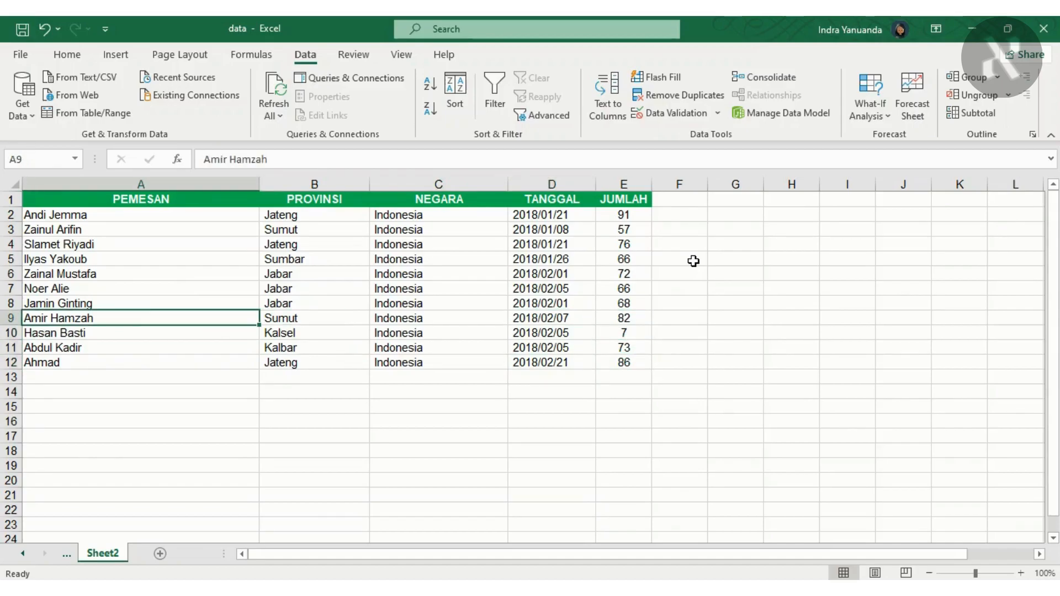
Switch to Sheet1 and examine the unsplit PEMESAN entries and the JUMLAH column row by row through row 12
left_click(66, 554)
key("Down")
key("Down")
key("Down")
key("Down")
key("Down")
key("Down")
key("Down")
key("Down")
key("Down")
key("Down")
key("Up")
key("Up")
key("Up")
key("Up")
key("Up")
key("Up")
key("Up")
key("Up")
key("Up")
key("Up")
key("Right")
key("Down")
key("Down")
key("Down")
key("Down")
key("Down")
key("Down")
key("Down")
key("Down")
key("Down")
key("Down")
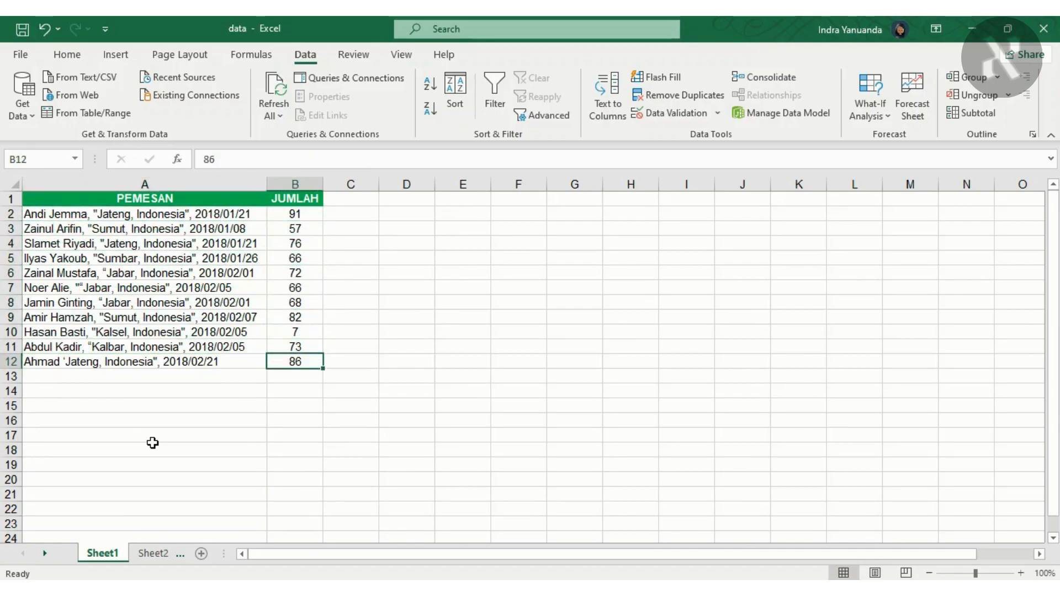
Return to Sheet2 and review the split PROVINSI and NEGARA columns for comparison with the combined entries
left_click(145, 557)
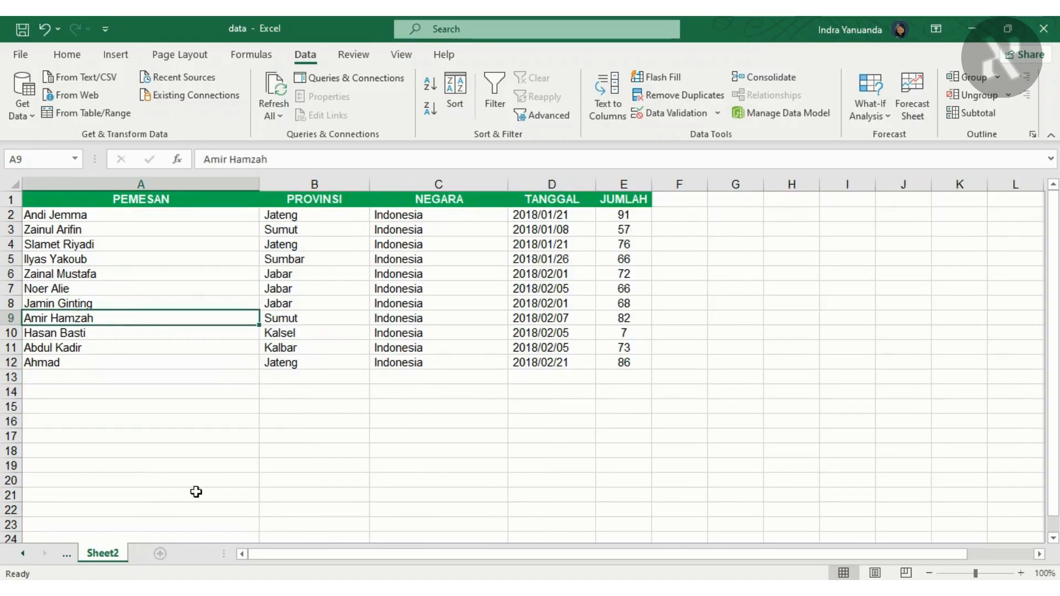
left_click(318, 269)
left_click(381, 272)
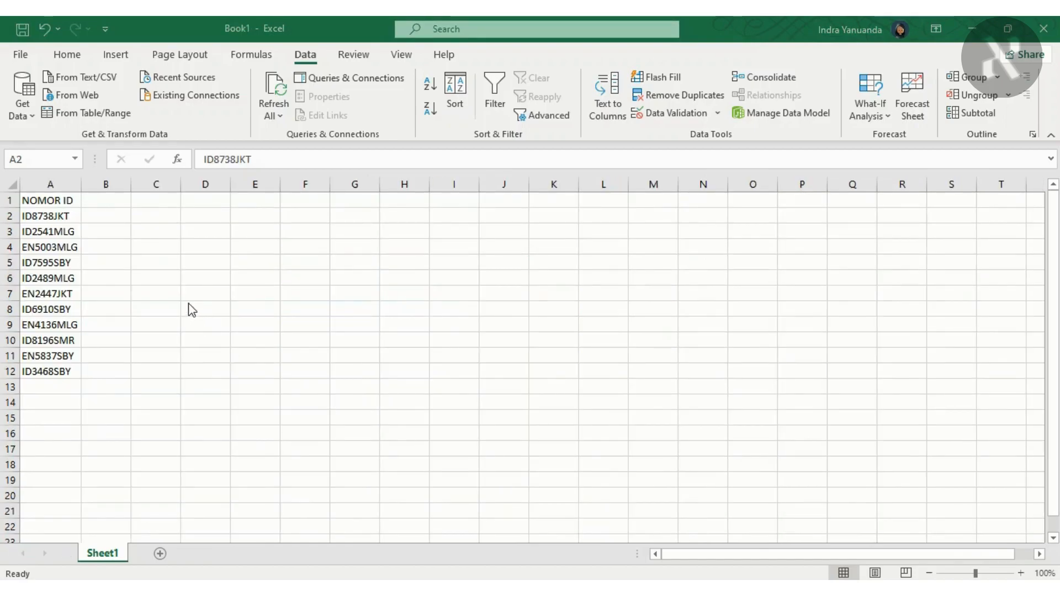
Fill header cells A1:C1 with green on the NOMOR ID sheet of the Book1 workbook
key("ctrl+Down")
key("ctrl+Up")
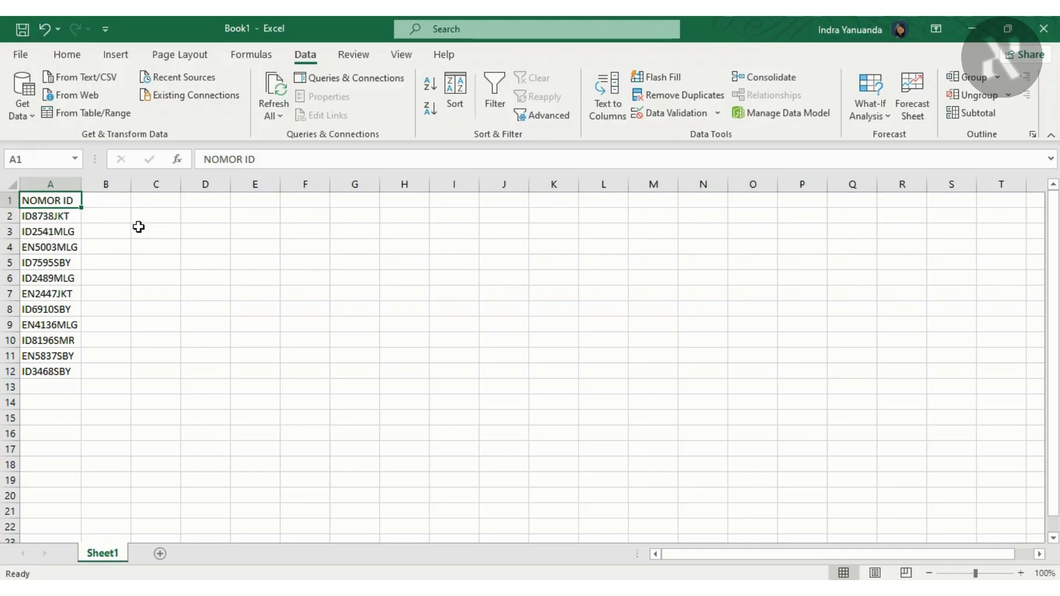
key("shift+Right")
key("shift+Right")
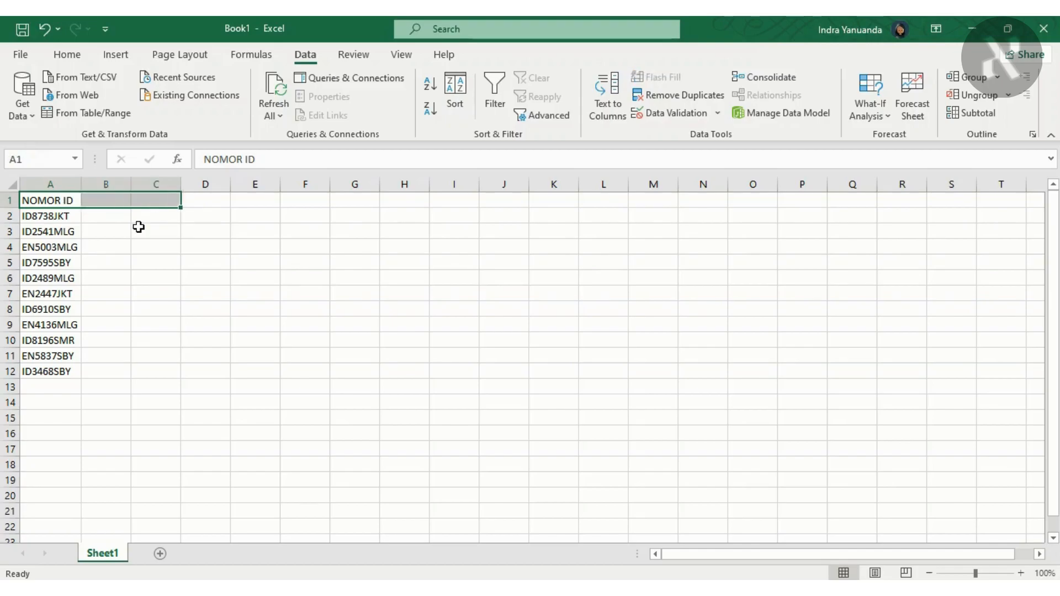
left_click(66, 55)
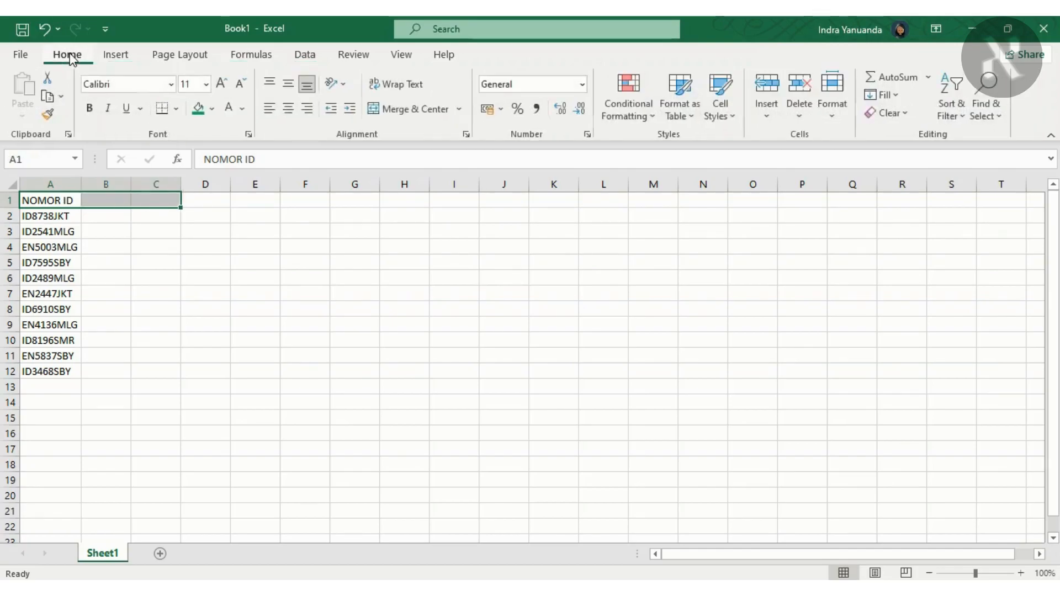
left_click(199, 112)
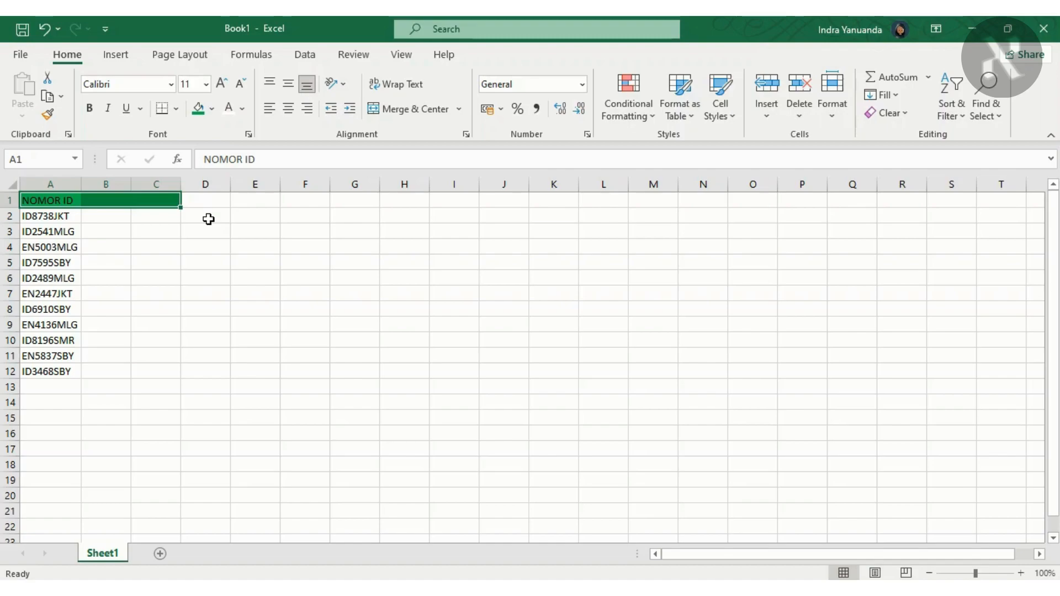
Make the header text in A1:C1 bold and white, centred both horizontally and vertically
key("ctrl+b")
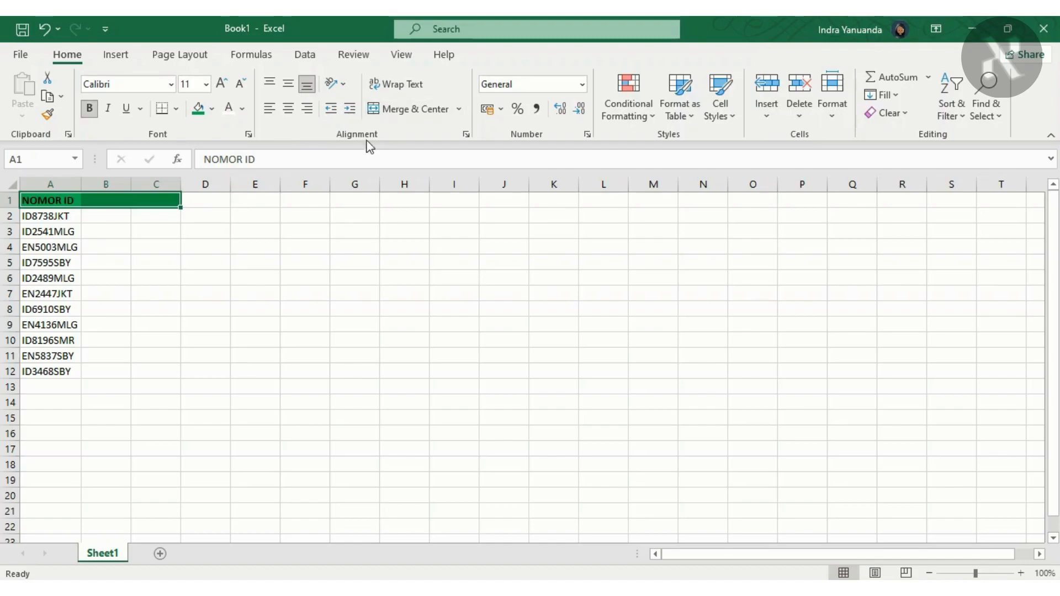
left_click(288, 108)
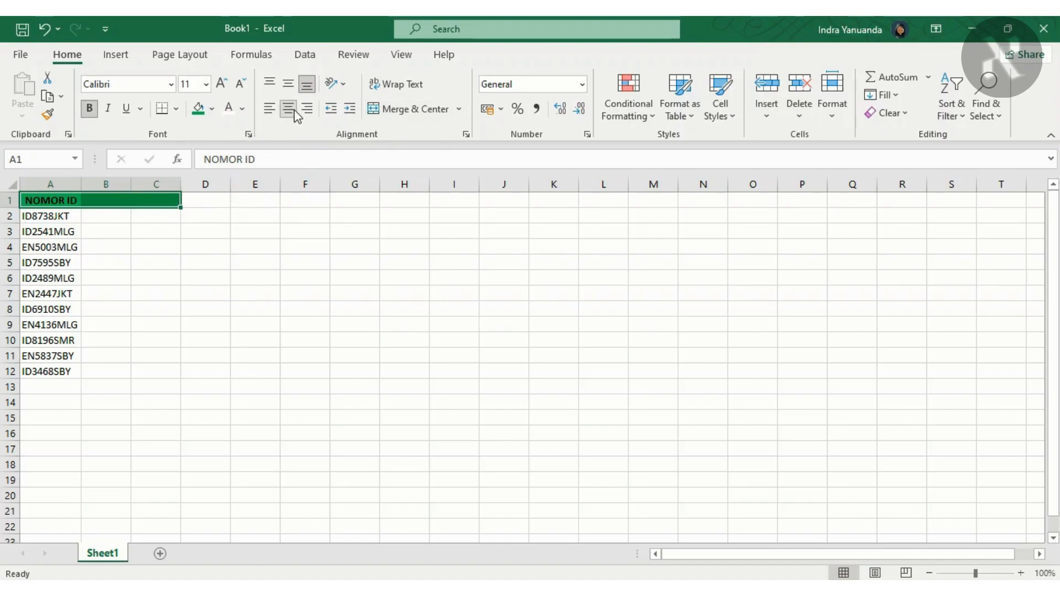
left_click(288, 84)
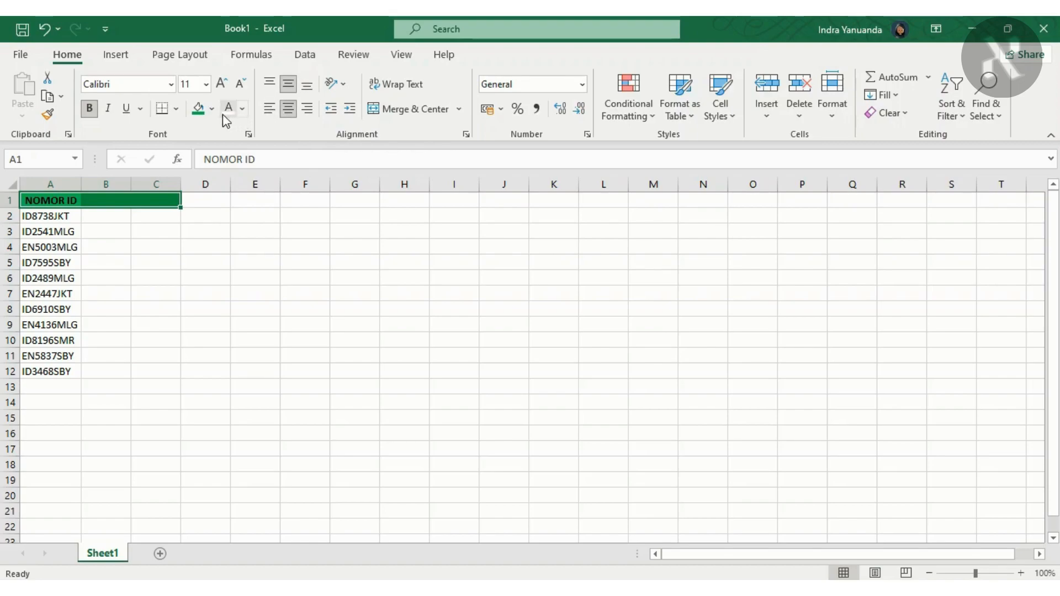
left_click(228, 108)
Start a Text to Columns conversion of the ID codes in A2:A12 with Fixed width as the original data type
key("Down")
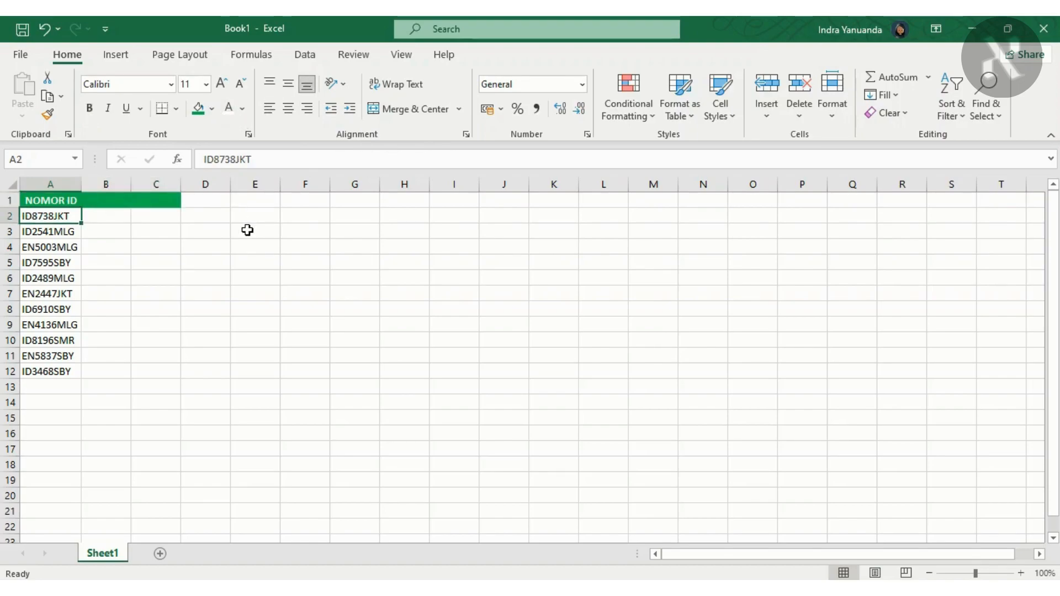
key("shift+Down")
key("shift+Down")
key("shift+Down")
key("shift+Down")
key("shift+Down")
key("shift+Down")
key("shift+Down")
key("shift+Down")
key("shift+Down")
key("shift+Down")
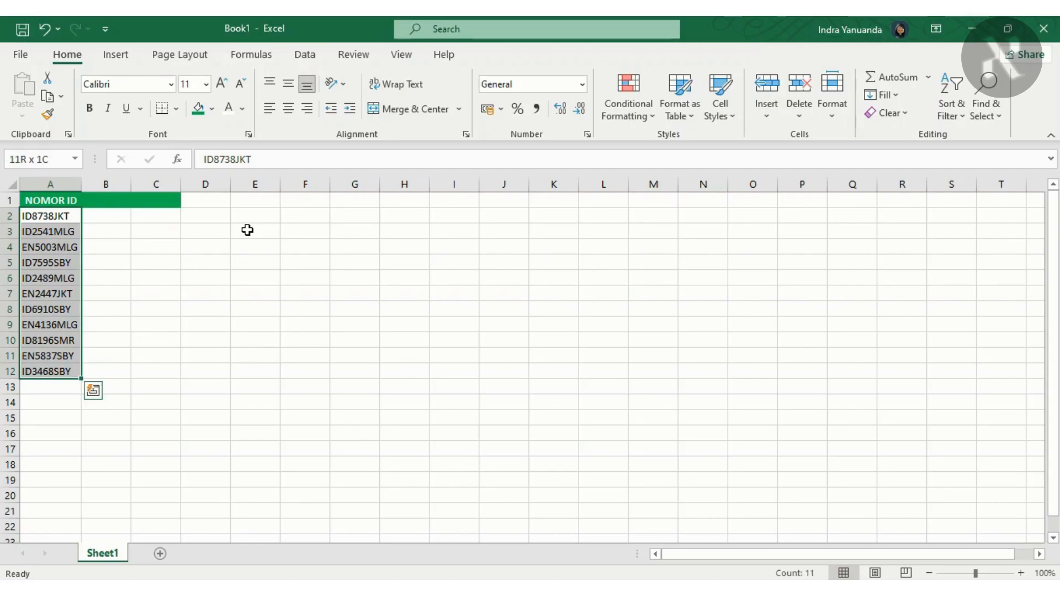
left_click(305, 56)
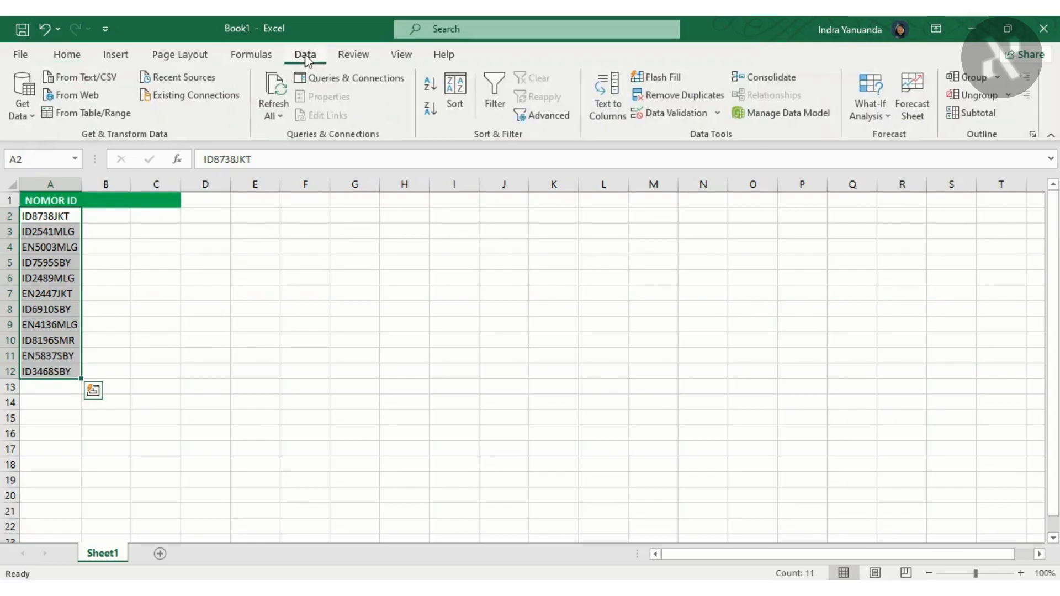
left_click(607, 111)
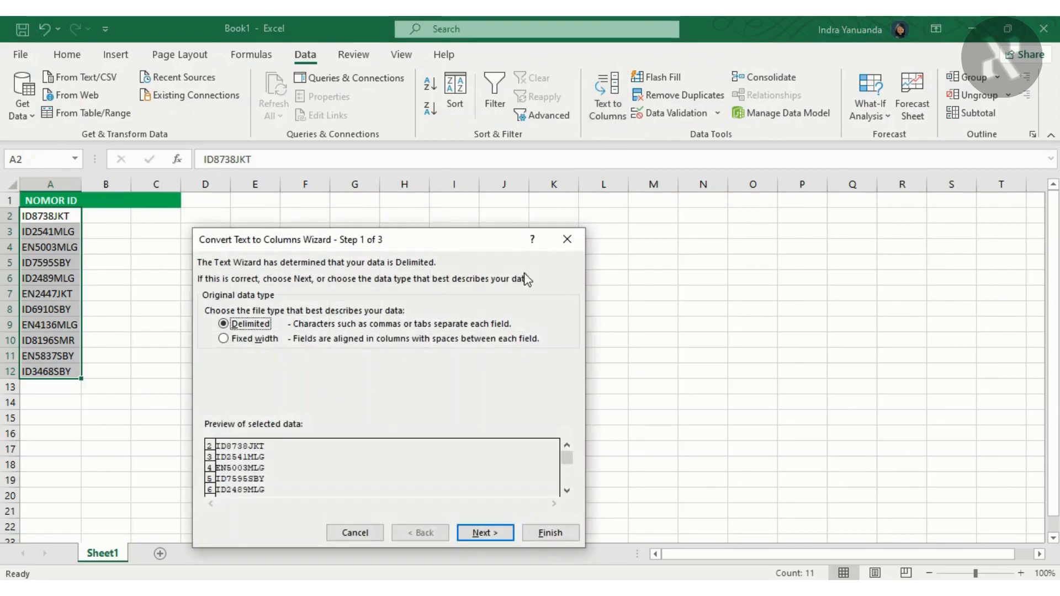
left_click(255, 339)
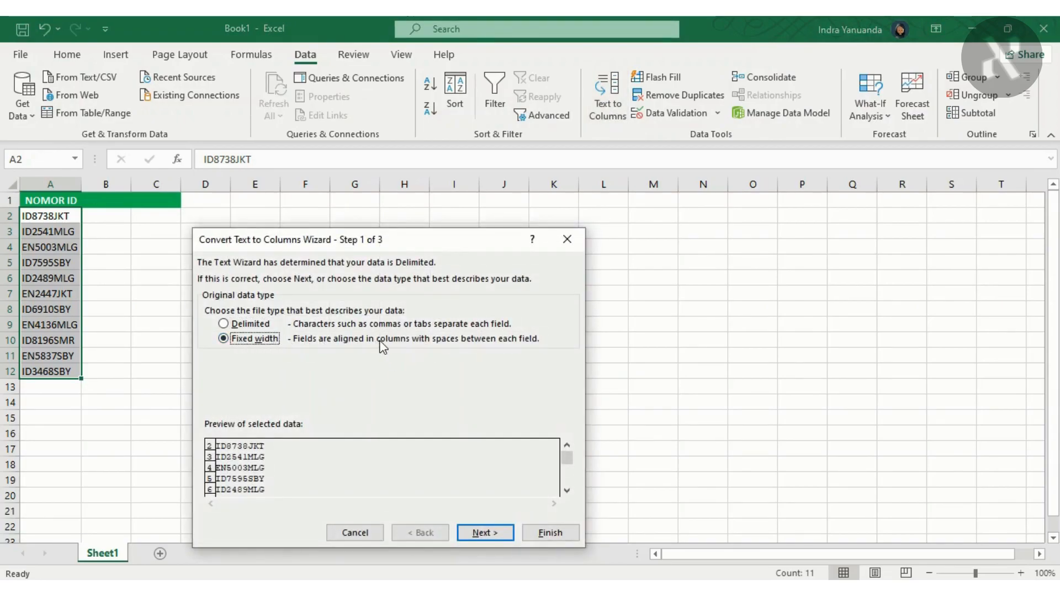
left_click(478, 537)
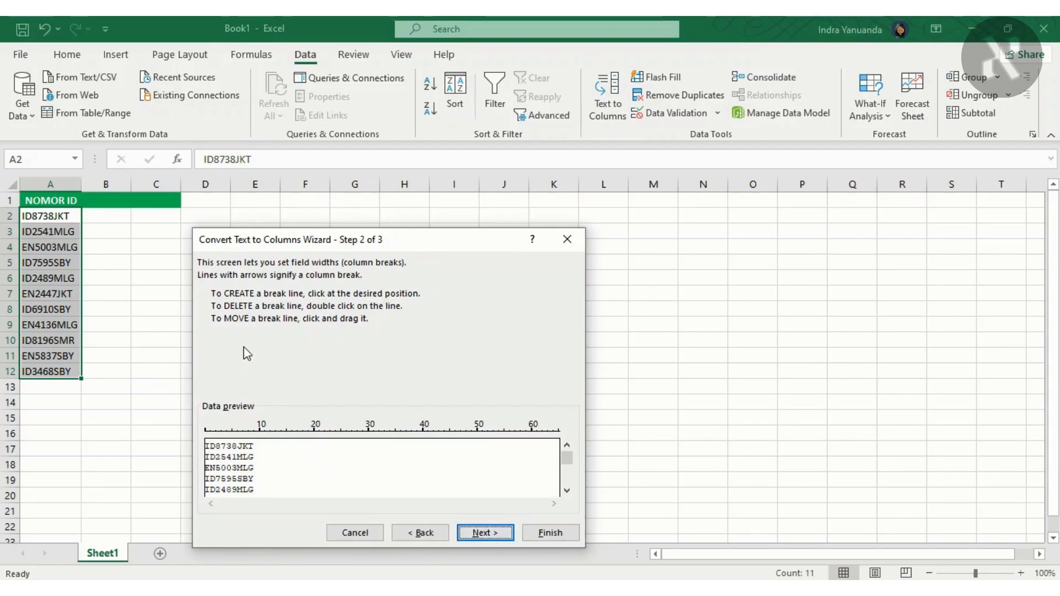
Set column breaks after the second and sixth characters of the ID codes and finish the conversion
left_click(226, 452)
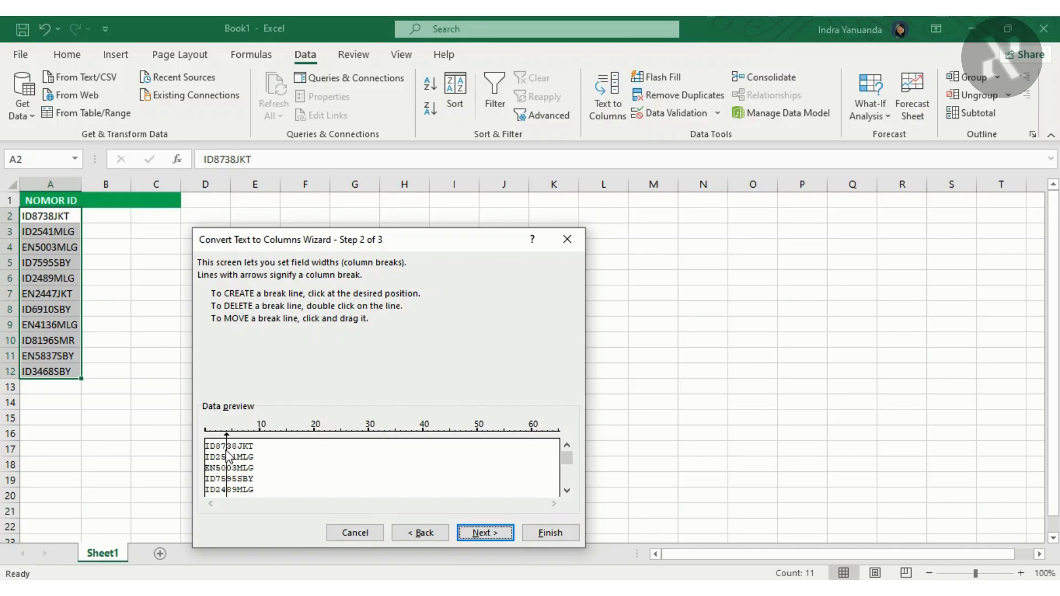
mouse_move(227, 453)
left_mouse_down()
mouse_move(215, 453)
mouse_move(239, 465)
left_mouse_up()
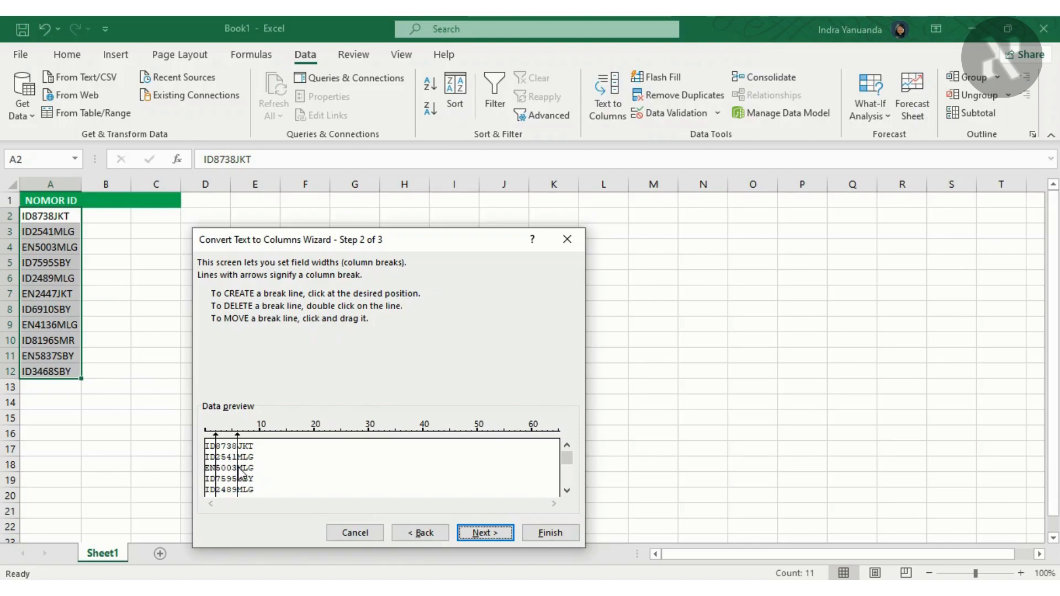
left_click(286, 468)
left_click_drag(287, 473, 239, 479)
double_click(238, 479)
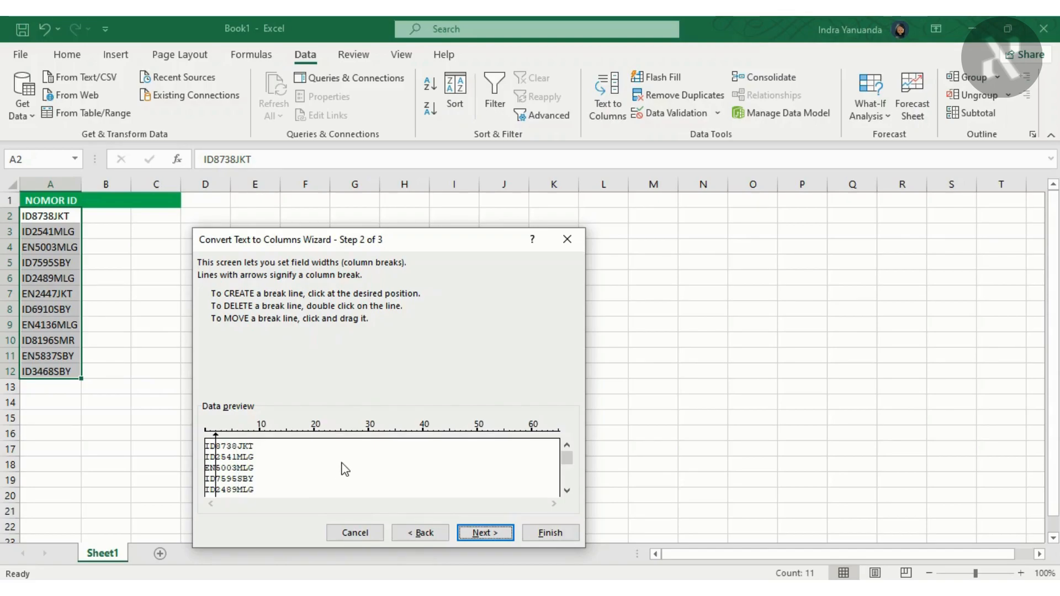
left_click_drag(342, 463, 239, 471)
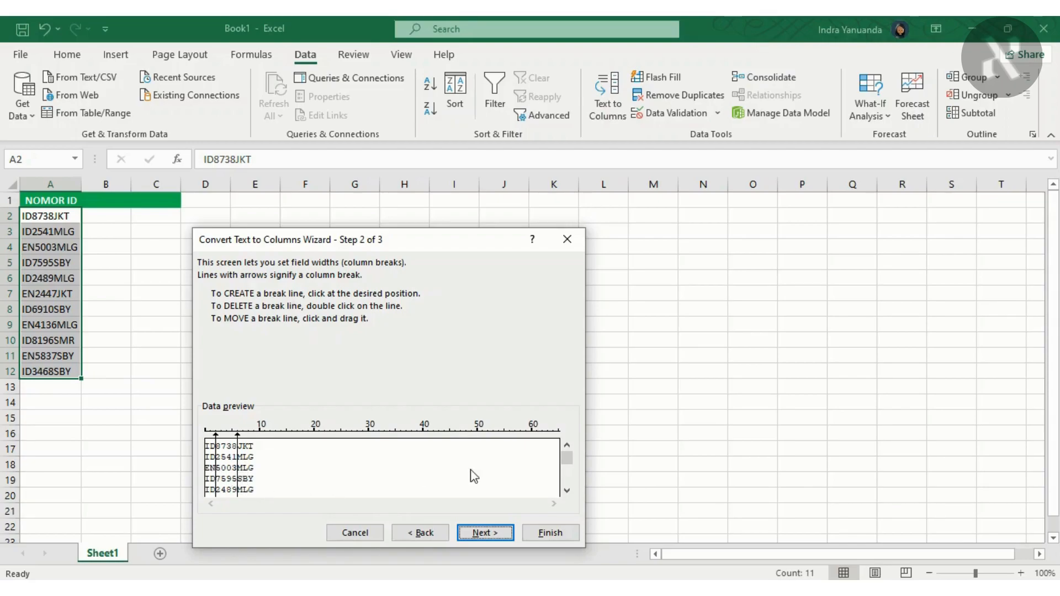
left_click(550, 533)
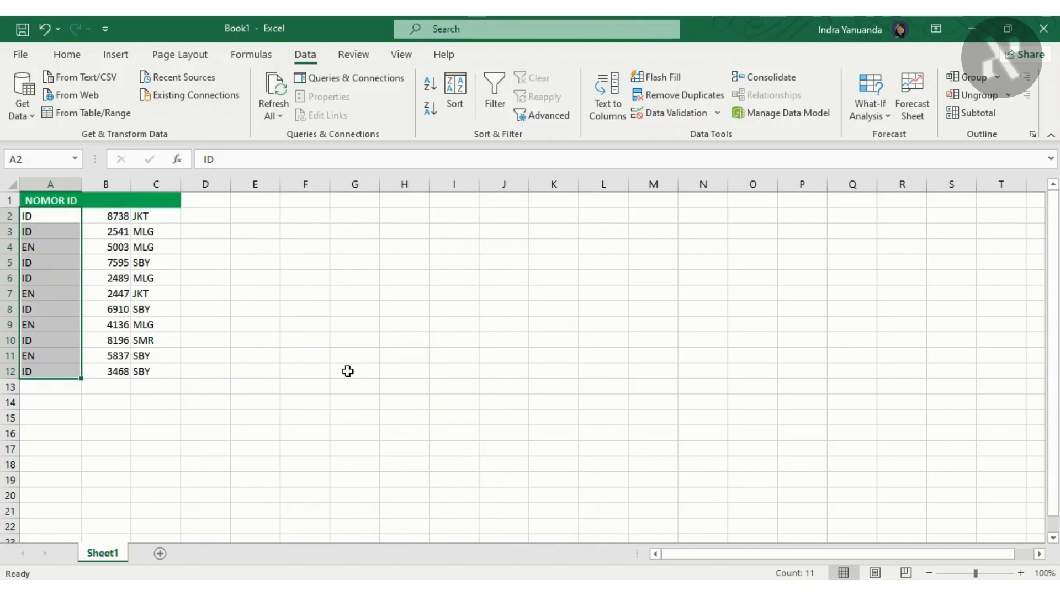
Examine the separated number column in B2:B12 down to the last row and back up to row 2
left_click(110, 215)
key("Down")
key("Down")
key("Down")
key("Down")
key("ctrl+Down")
key("Up")
key("Up")
key("Up")
key("Up")
key("Up")
key("Up")
key("Up")
key("Up")
key("Up")
key("Up")
key("Left")
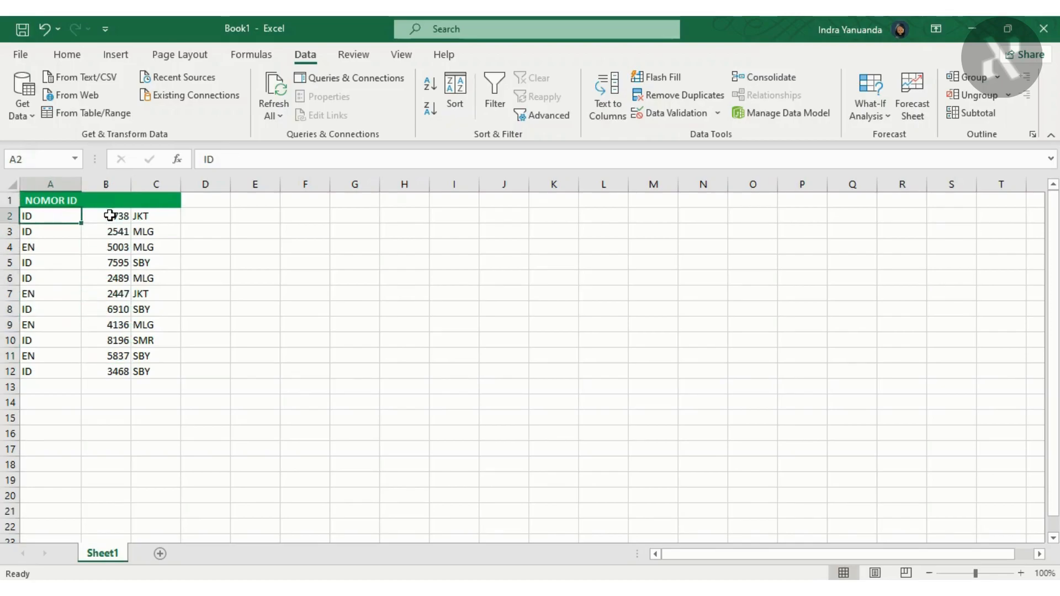
Centre the split data in A2:C12 both horizontally and vertically
key("ctrl+shift+Right")
key("ctrl+shift+Down")
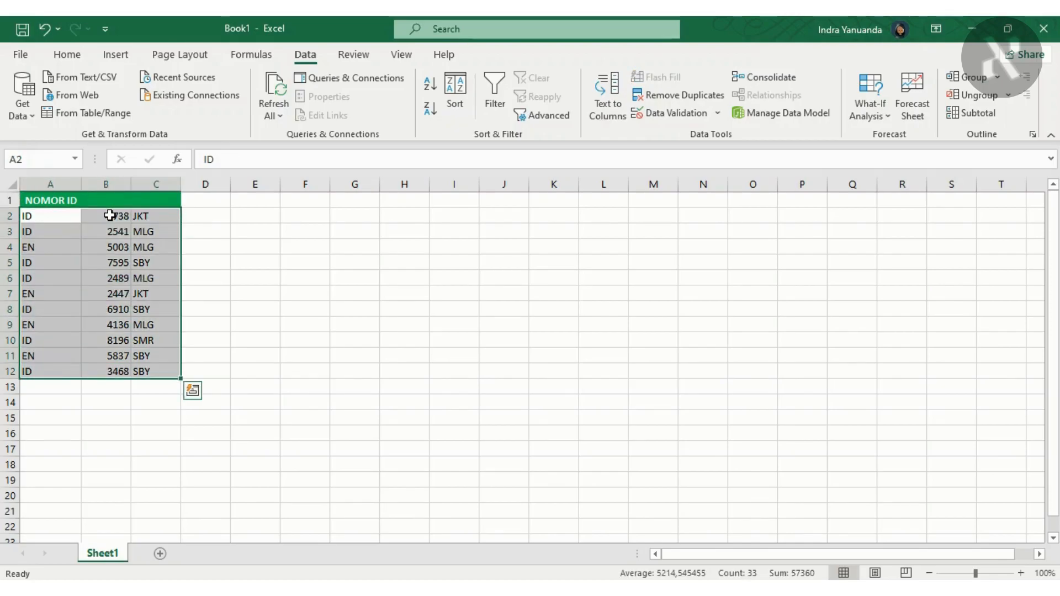
left_click(69, 54)
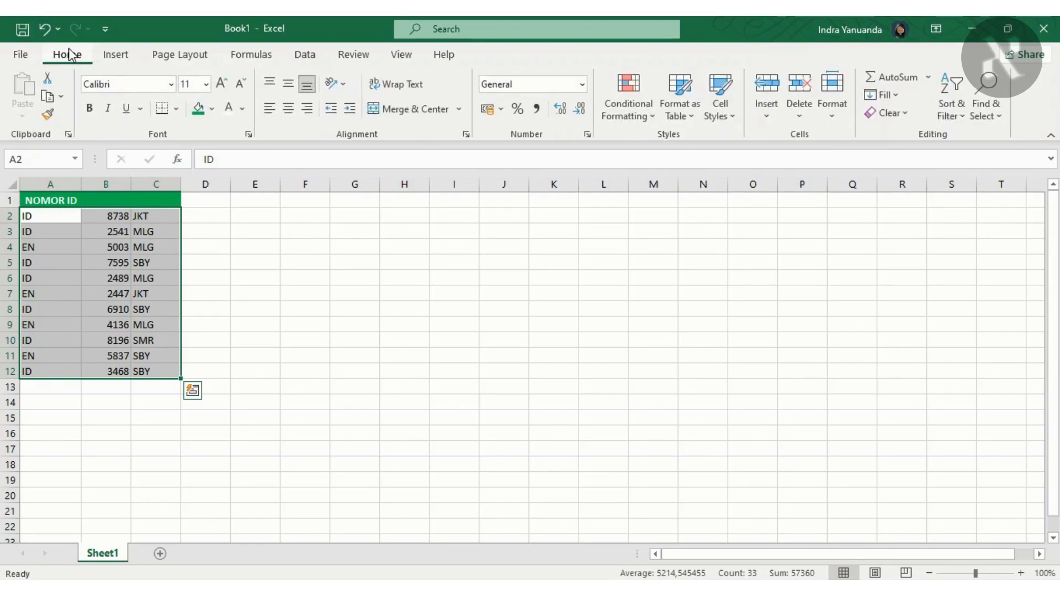
left_click(287, 113)
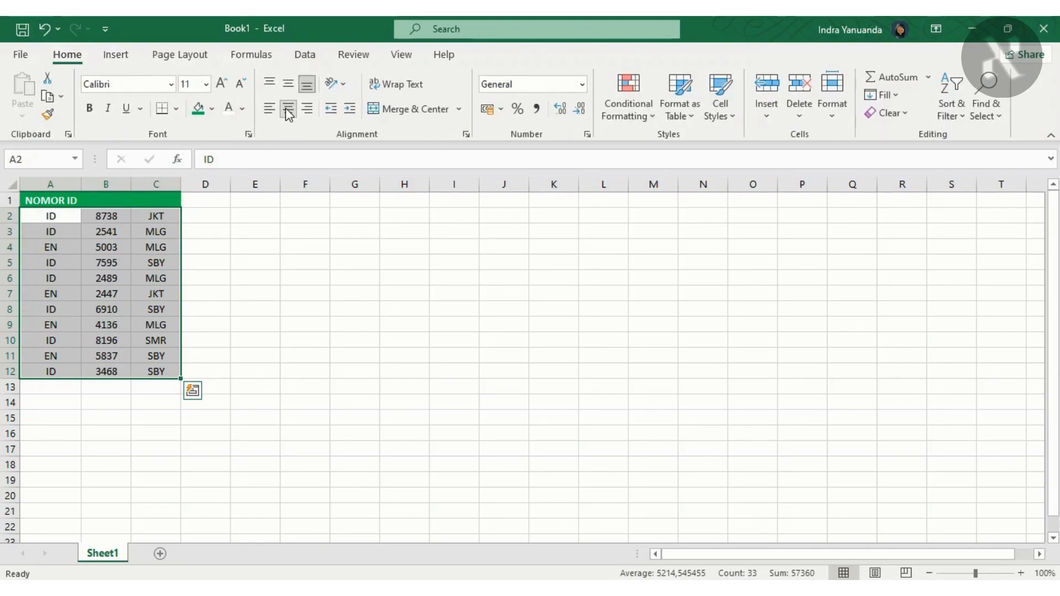
left_click(290, 85)
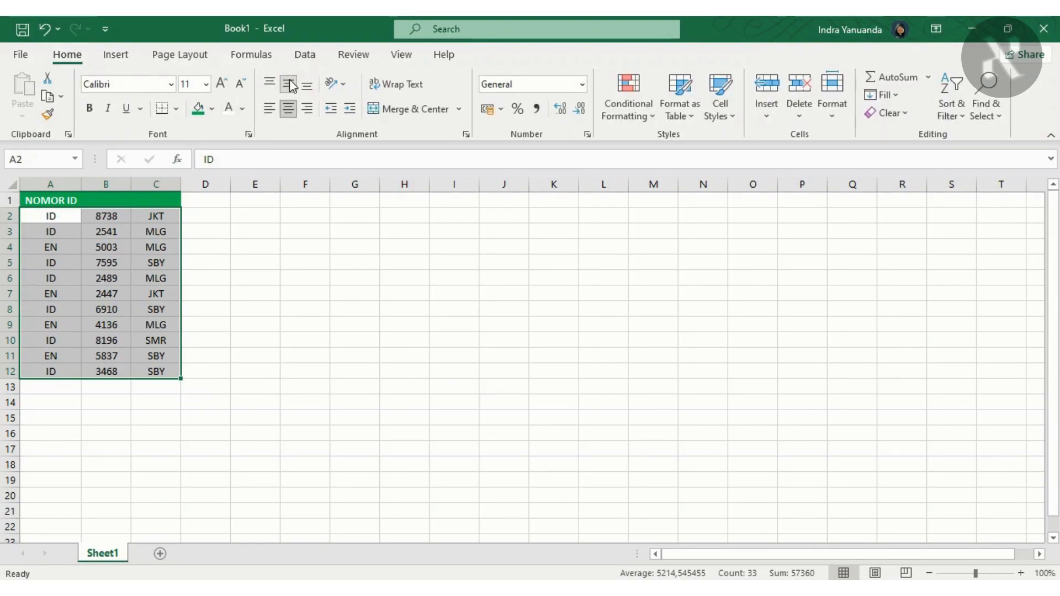
Examine the number column down to the last row and the city-code column back up to its header
left_click(204, 288)
key("Left")
key("Left")
key("Left")
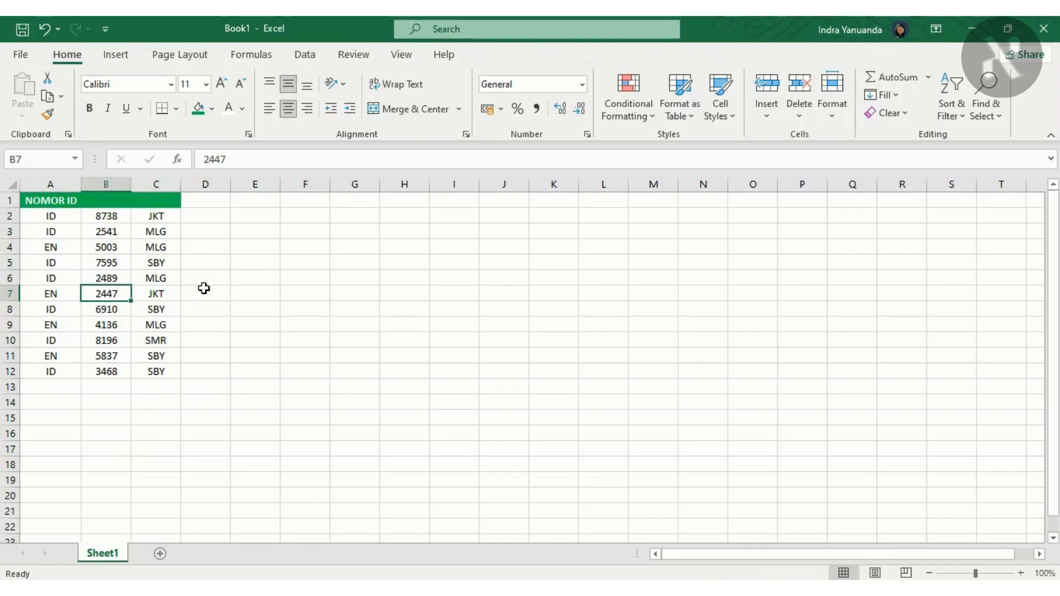
key("ctrl+Down")
key("Right")
key("Right")
key("Up")
key("Up")
key("Up")
key("Up")
key("Up")
key("Up")
key("Up")
key("Up")
key("Up")
key("Up")
key("Up")
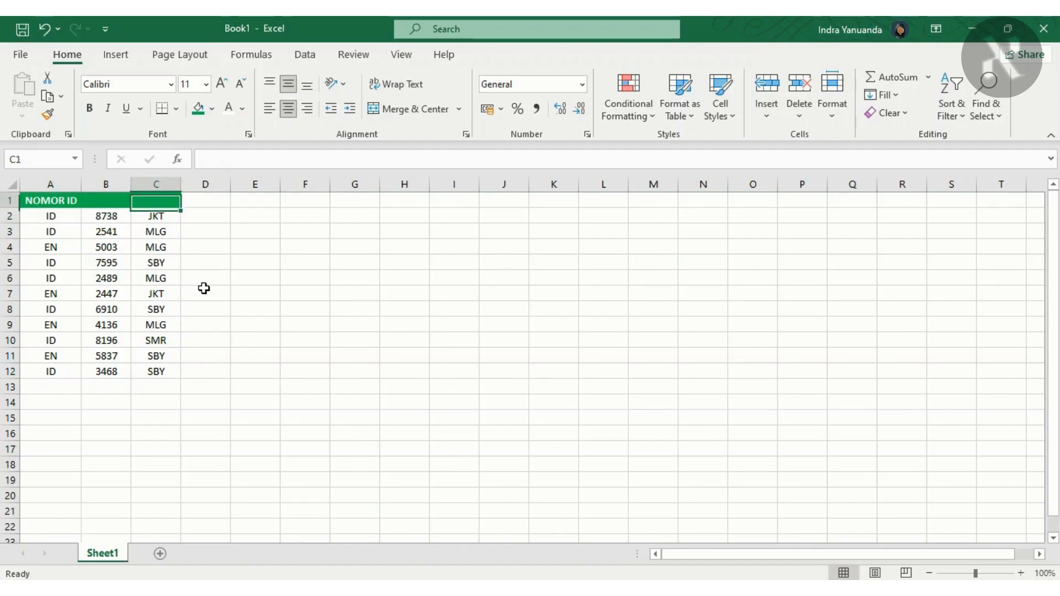
Examine the split prefixes, numbers and city codes across rows 2 to 12 of columns A to C
key("Left")
key("Left")
key("Down")
key("Right")
key("Right")
key("Down")
key("Left")
key("Left")
key("Down")
key("Down")
key("Down")
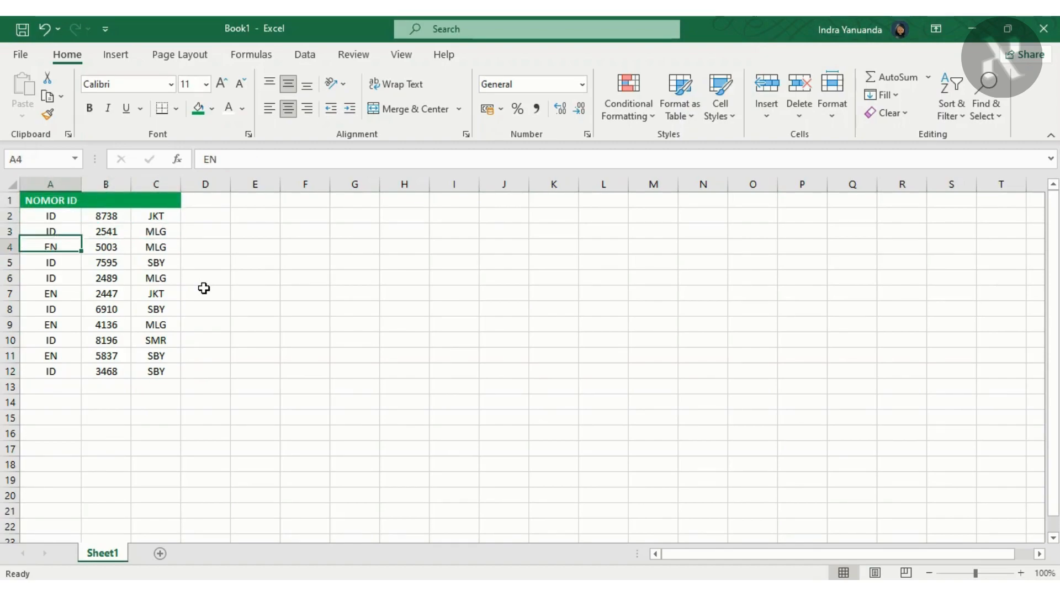
key("Down")
key("Down")
key("Down")
key("Down")
key("Down")
key("Down")
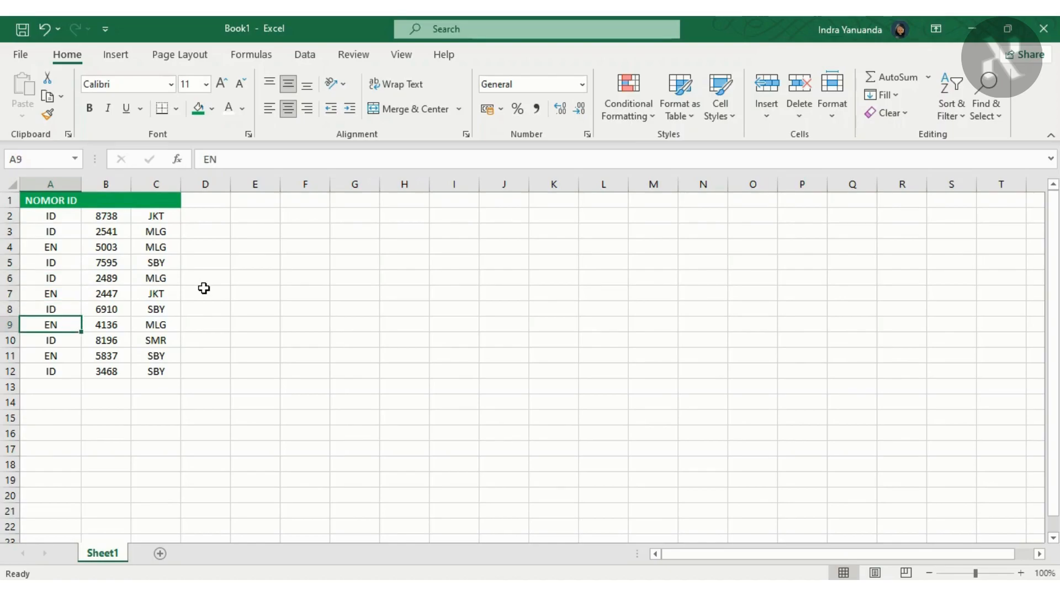
key("Right")
key("Right")
key("Right")
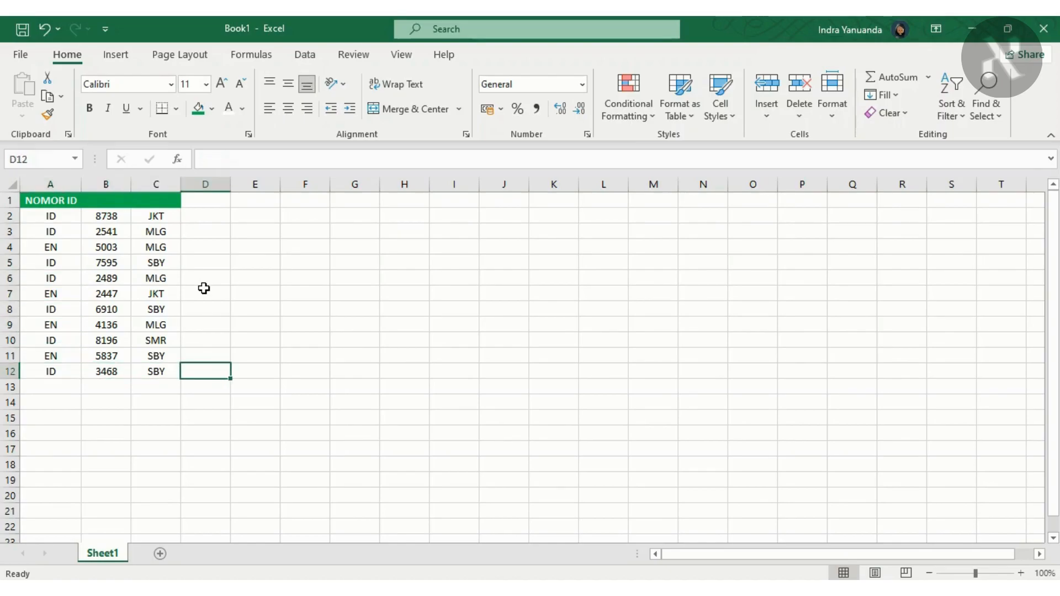
key("Left")
key("Up")
key("Up")
key("Up")
key("Up")
key("Up")
key("Up")
key("Up")
key("Up")
key("Up")
key("Up")
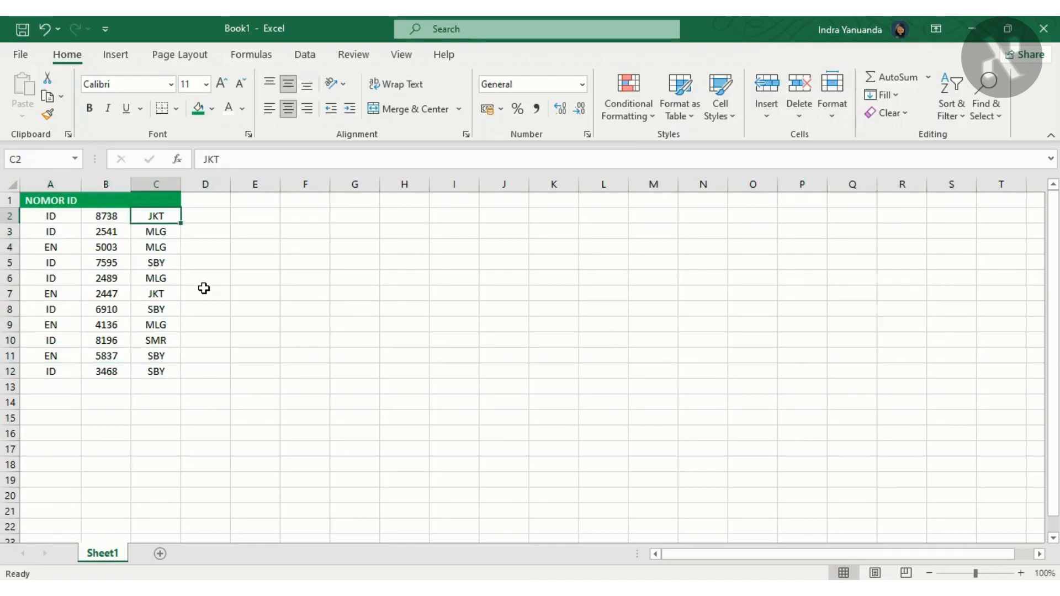
key("Left")
key("Left")
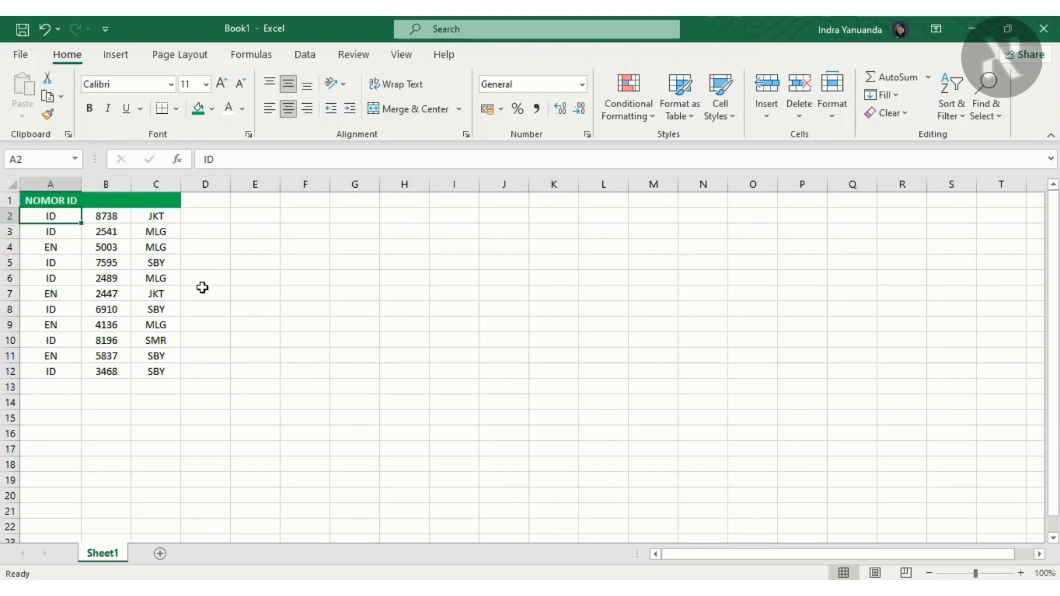
left_click(144, 335)
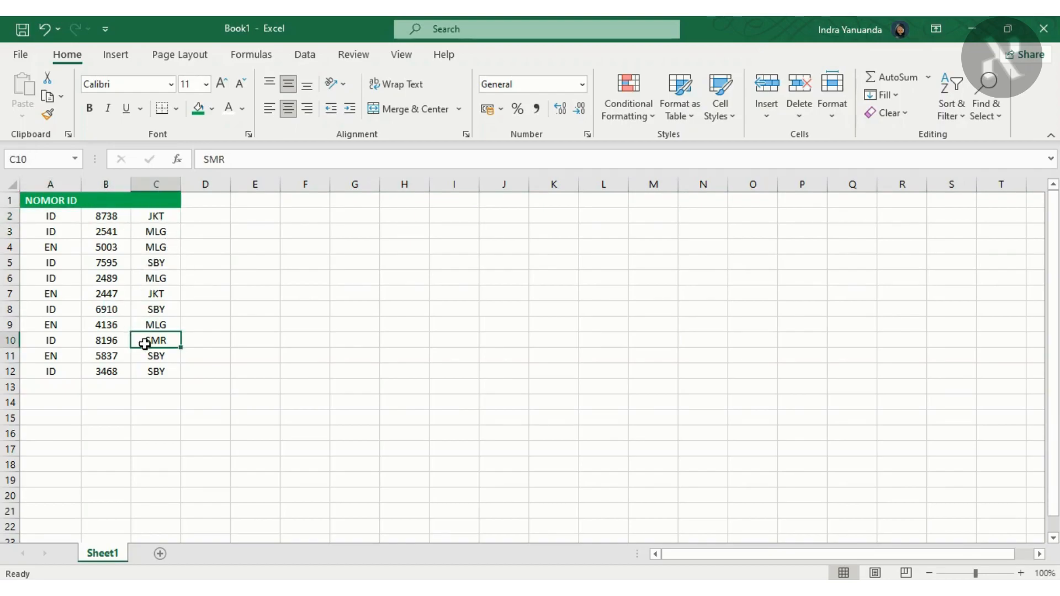
left_click(146, 369)
left_click(111, 369)
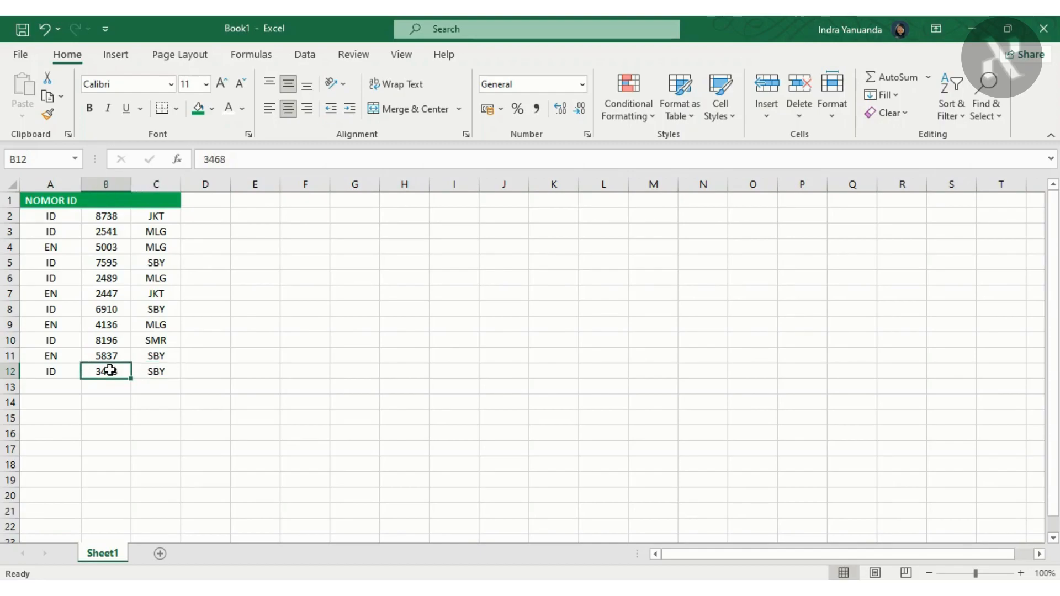
Check the split prefix, number and city code row by row in rows 2, 3, 5 and 6
left_click(73, 371)
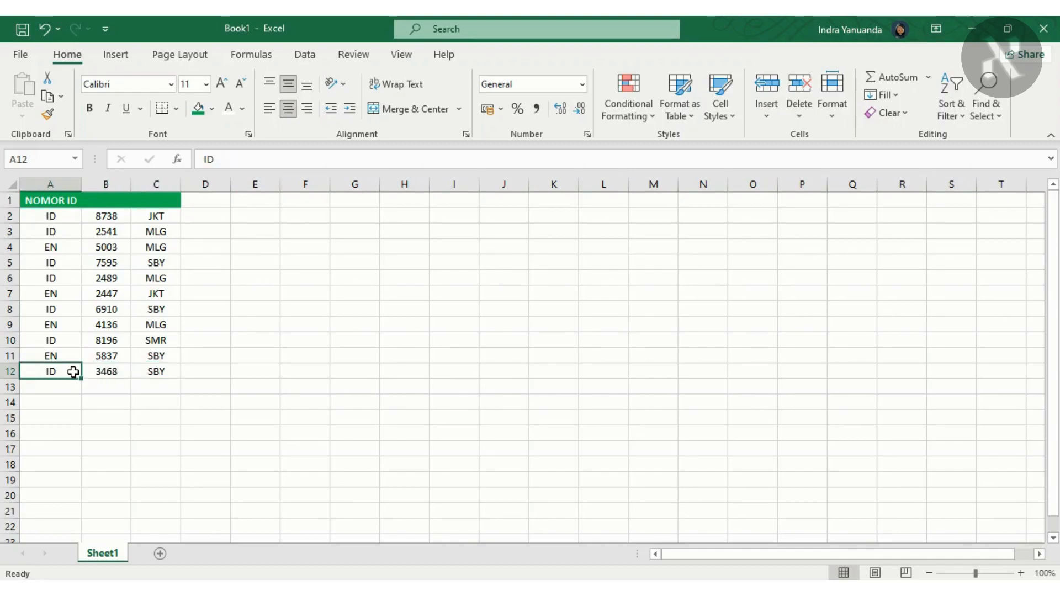
left_click(57, 215)
left_click(105, 218)
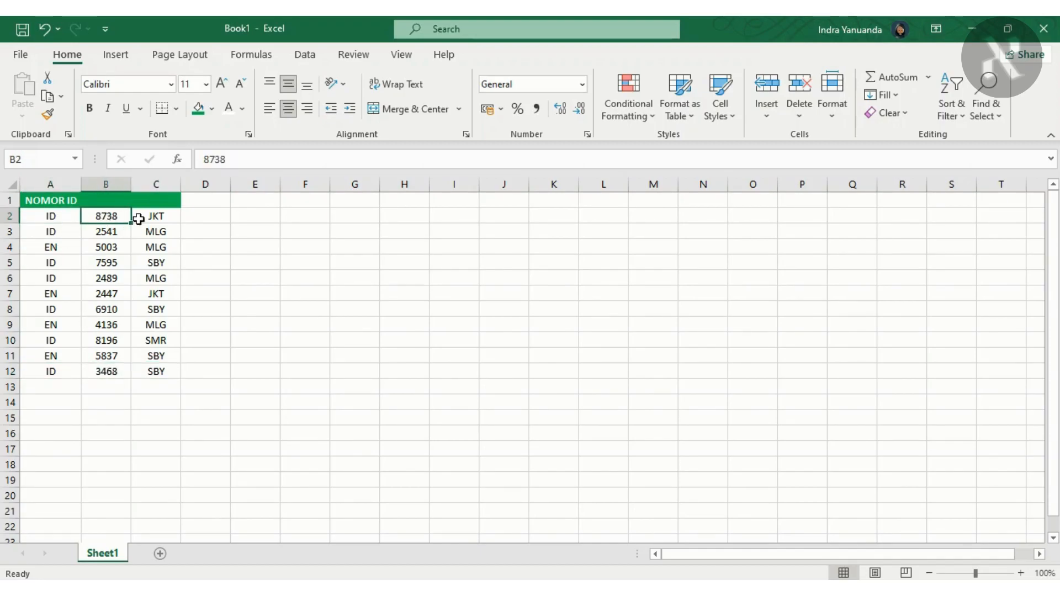
left_click(152, 218)
left_click(57, 233)
left_click(99, 236)
left_click(146, 231)
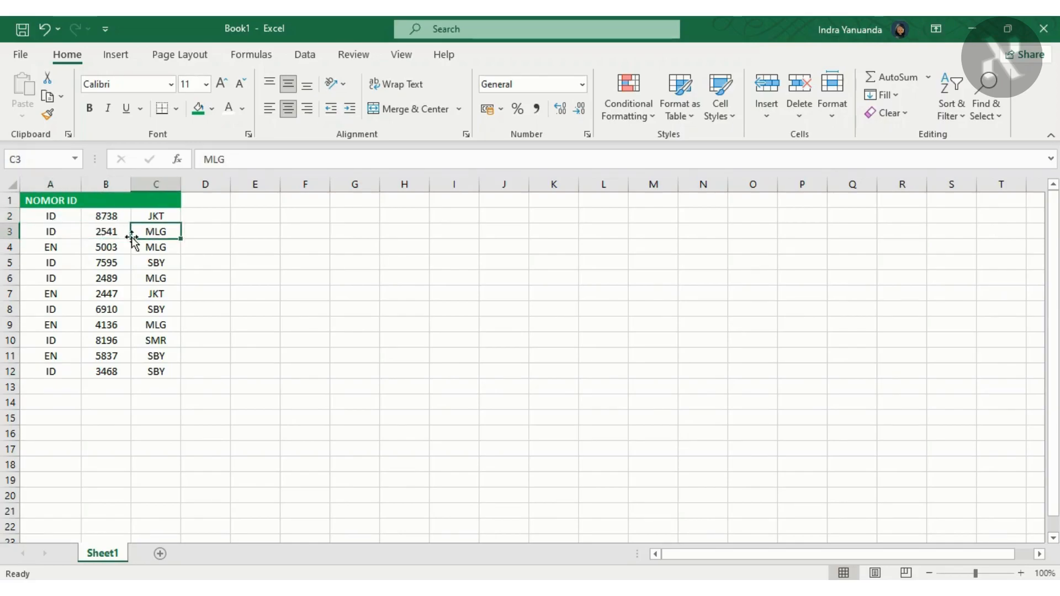
left_click_drag(66, 258, 108, 264)
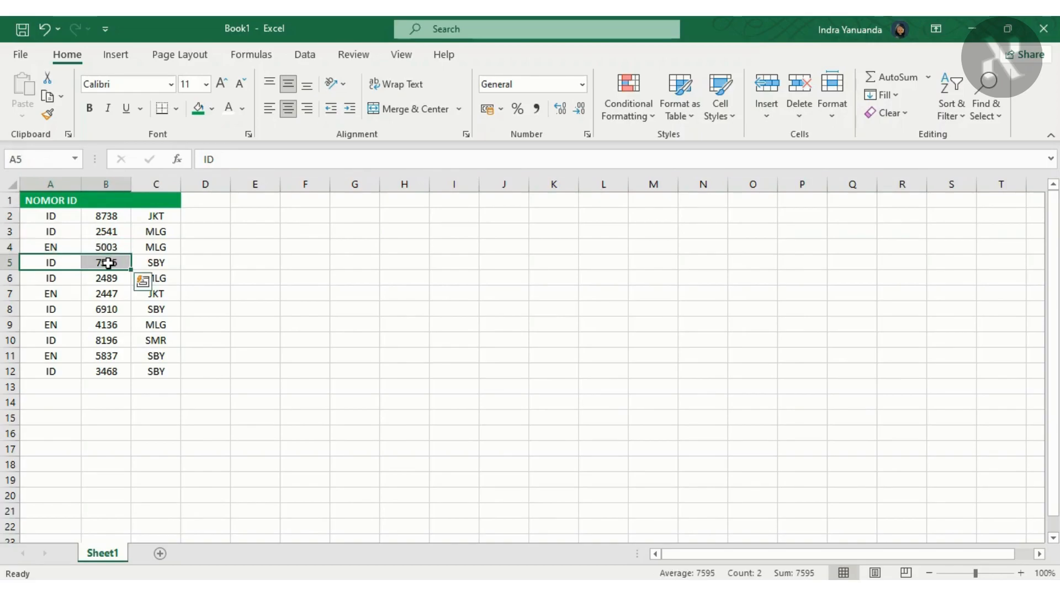
left_click(108, 263)
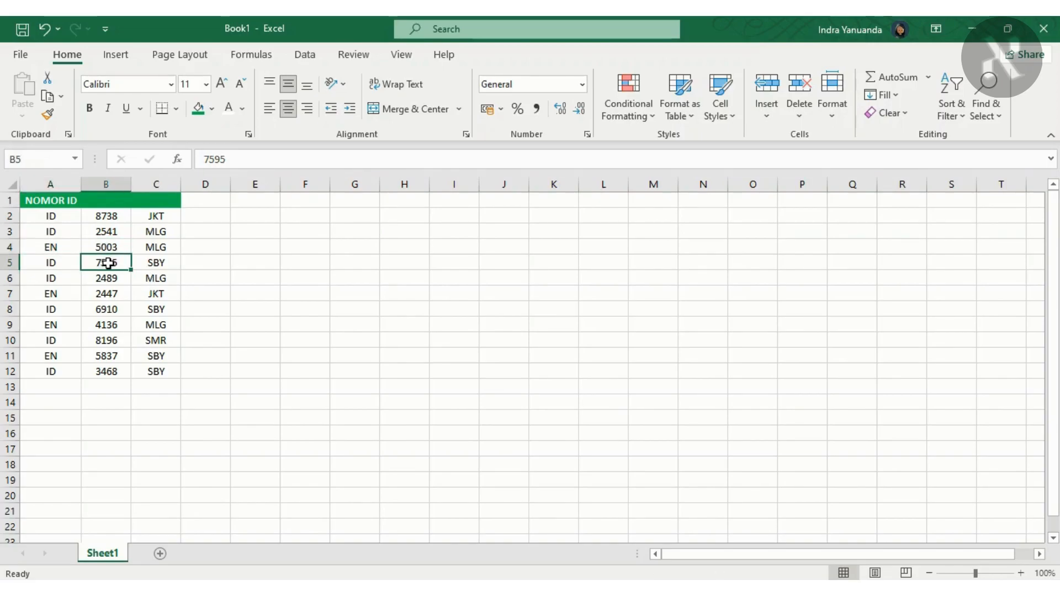
left_click(150, 261)
left_click(153, 278)
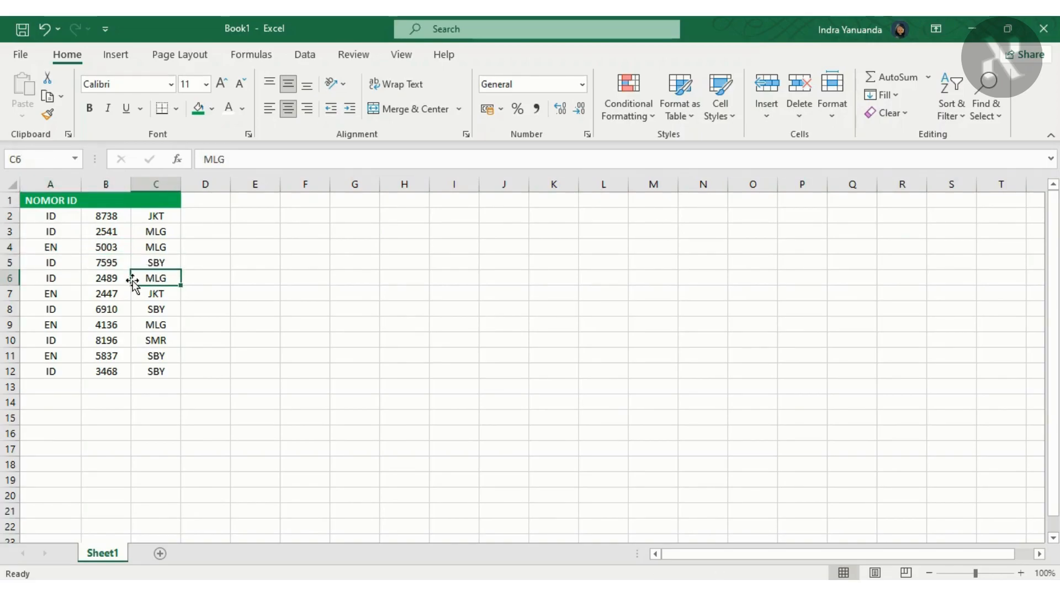
left_click(114, 277)
left_click(57, 281)
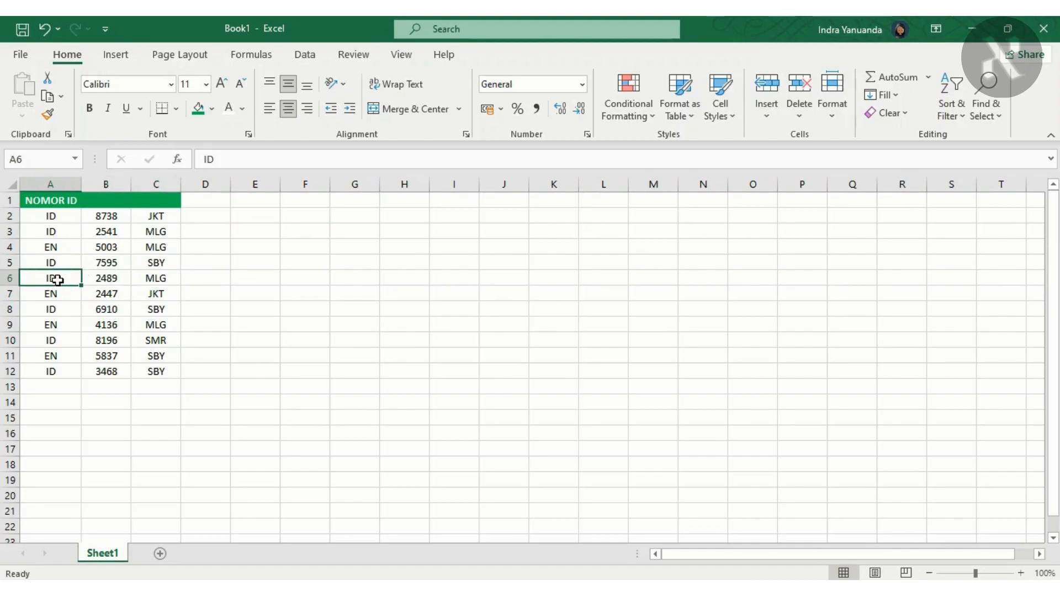
left_click(54, 302)
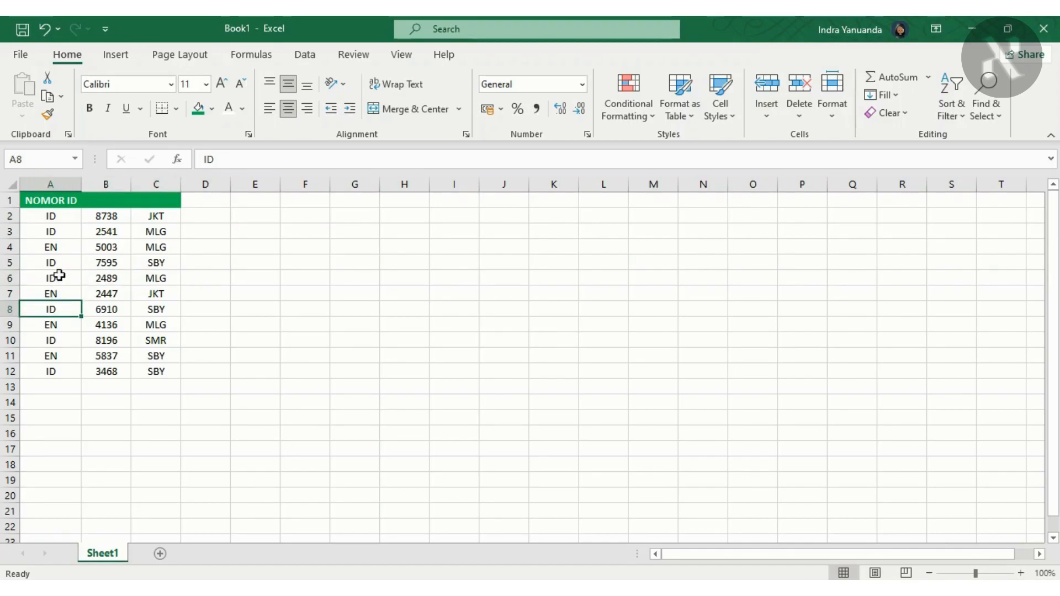
Examine the header cells A1:C1 and the last row's entries in A12:C12, returning to the first prefix in A2
left_click(56, 210)
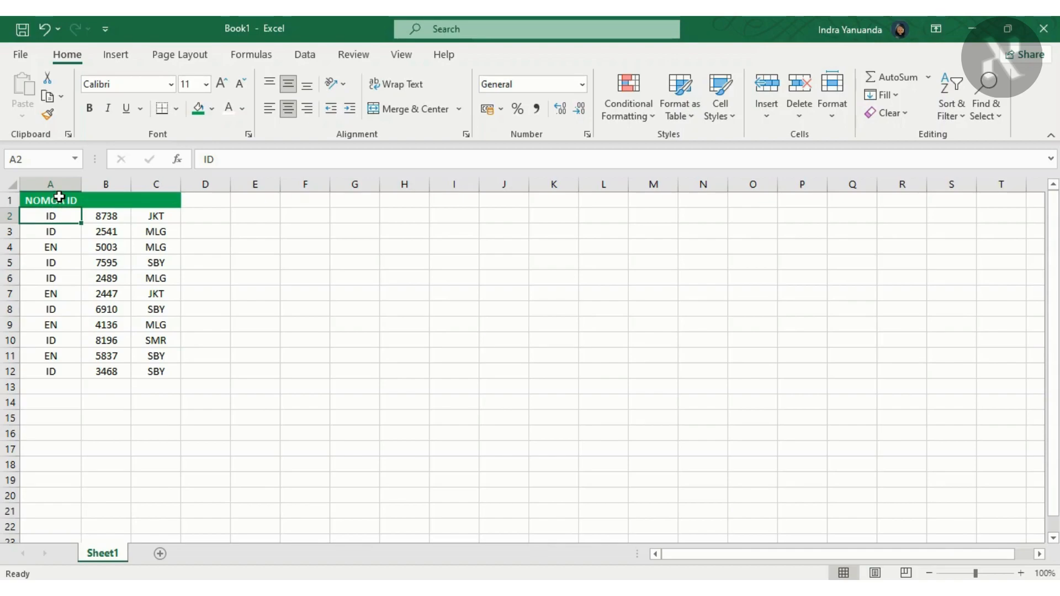
left_click(69, 200)
left_click(103, 198)
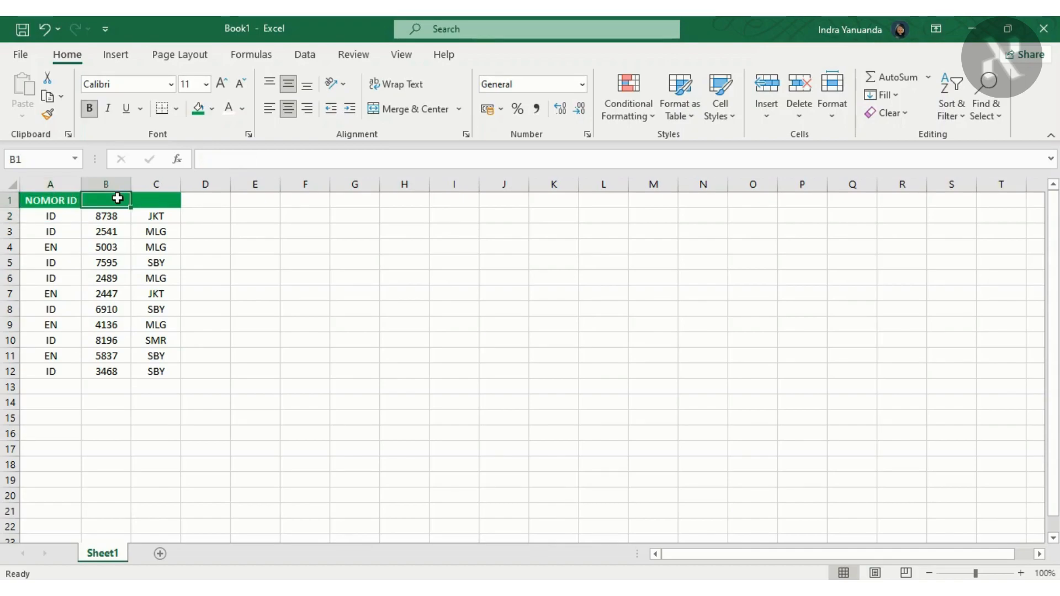
left_click(155, 199)
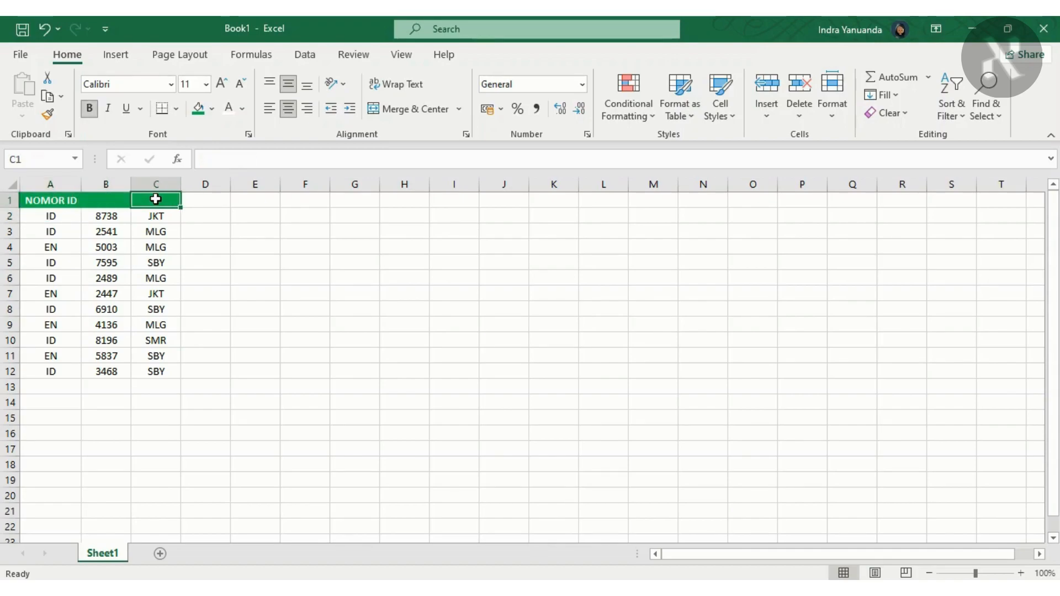
left_click(156, 370)
left_click(103, 371)
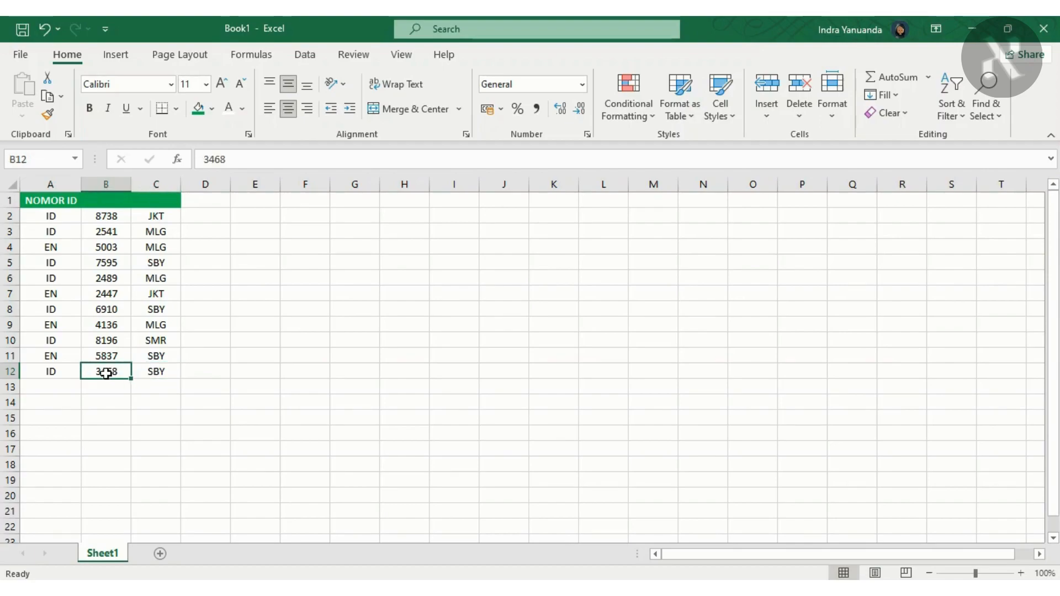
left_click(55, 372)
left_click(56, 214)
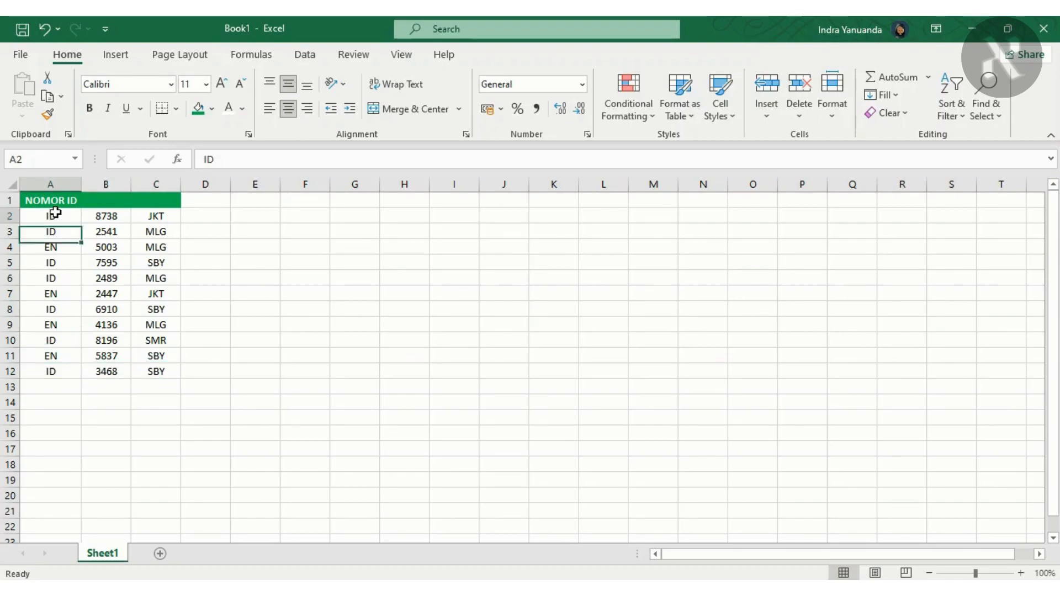